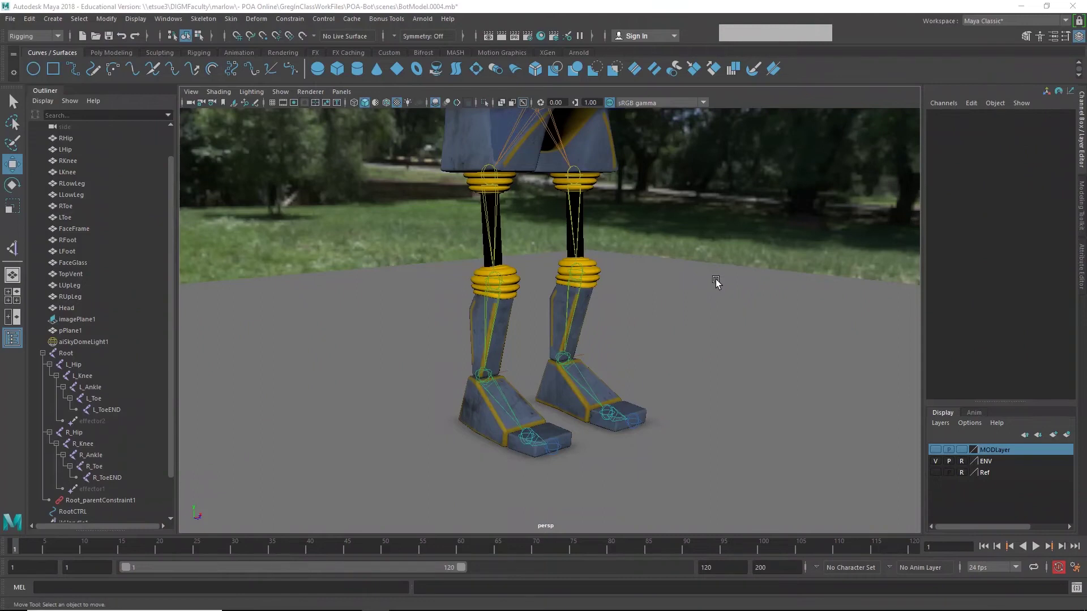
Test the rig by moving RootCTRL and rotating R_Ankle, undoing both changes.
middle_click_drag(665, 289, 664, 314, "alt")
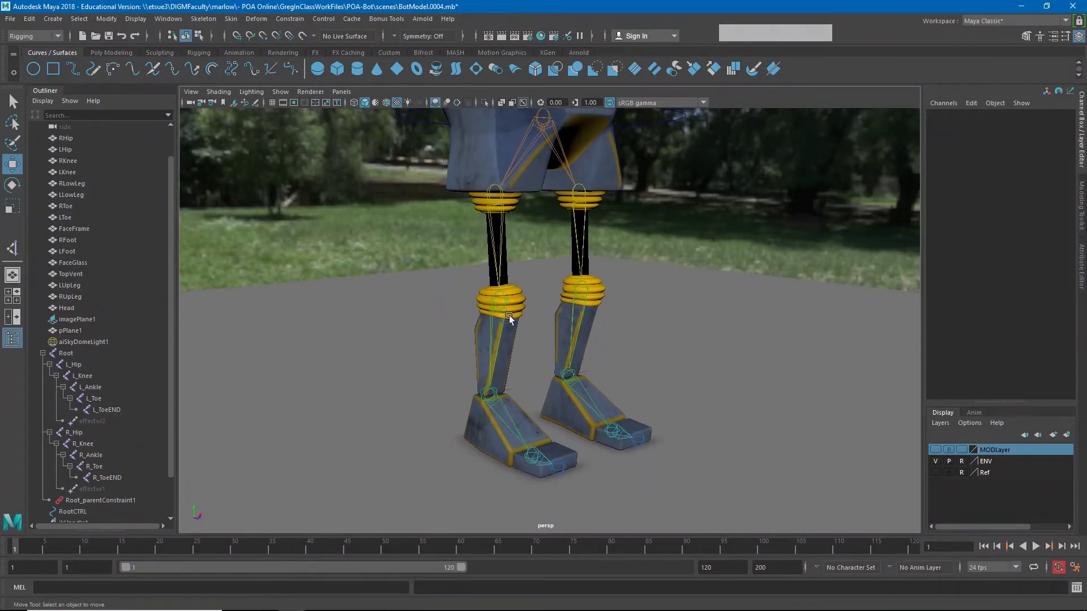
middle_click_drag(509, 315, 522, 350, "alt")
left_click(593, 165)
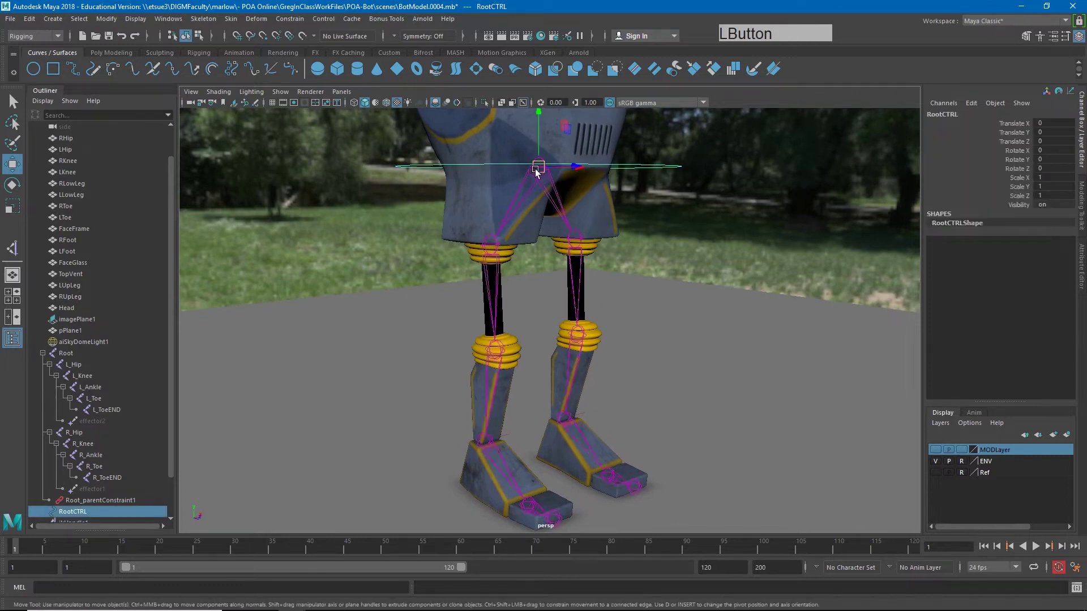
left_click_drag(539, 170, 539, 230)
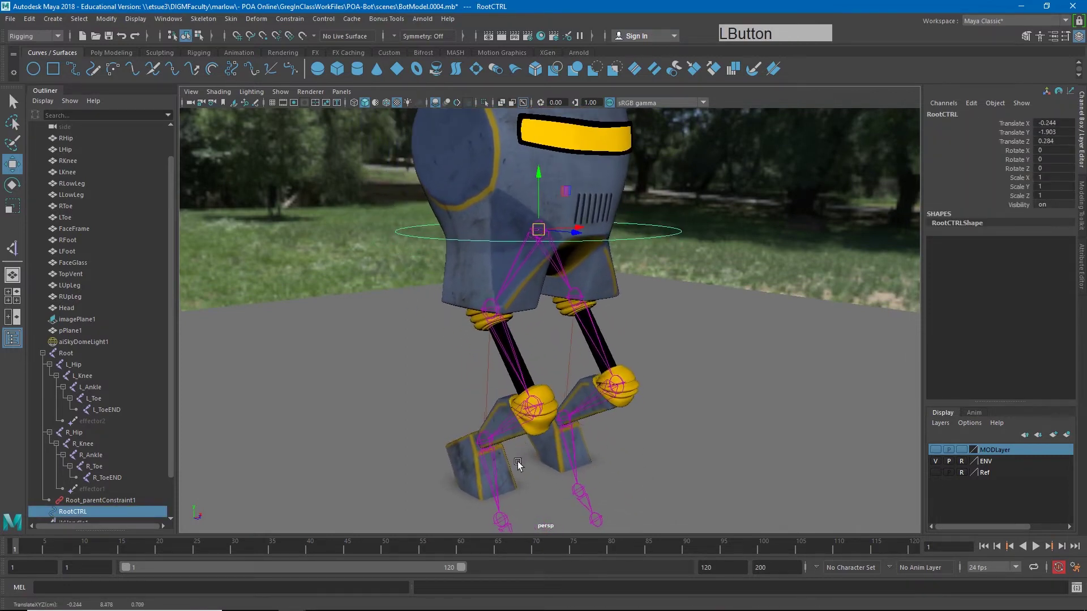
key("ctrl+z")
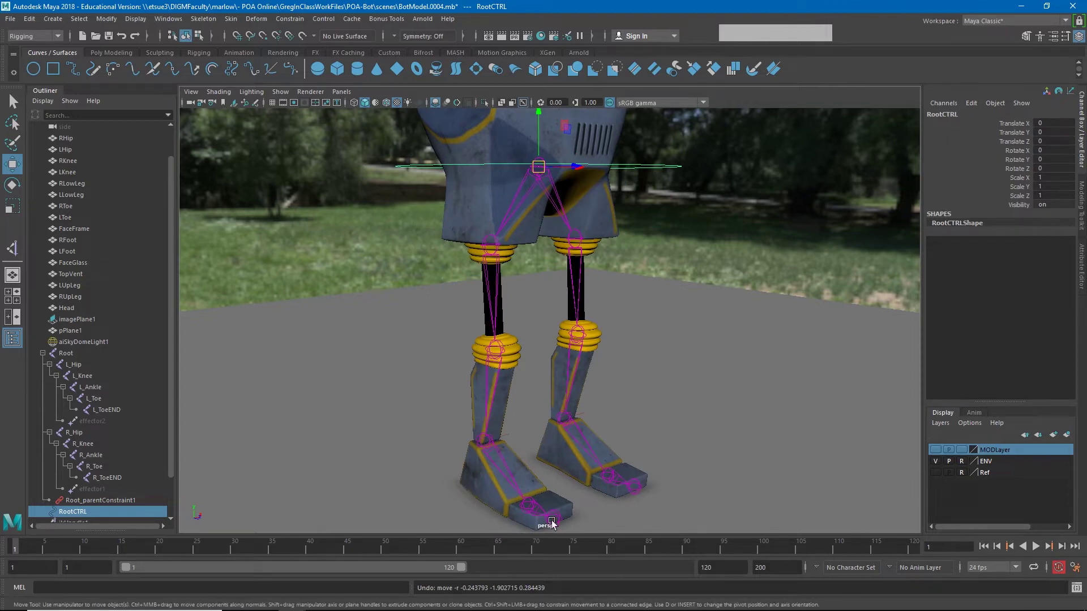
middle_click_drag(501, 441, 548, 328, "alt")
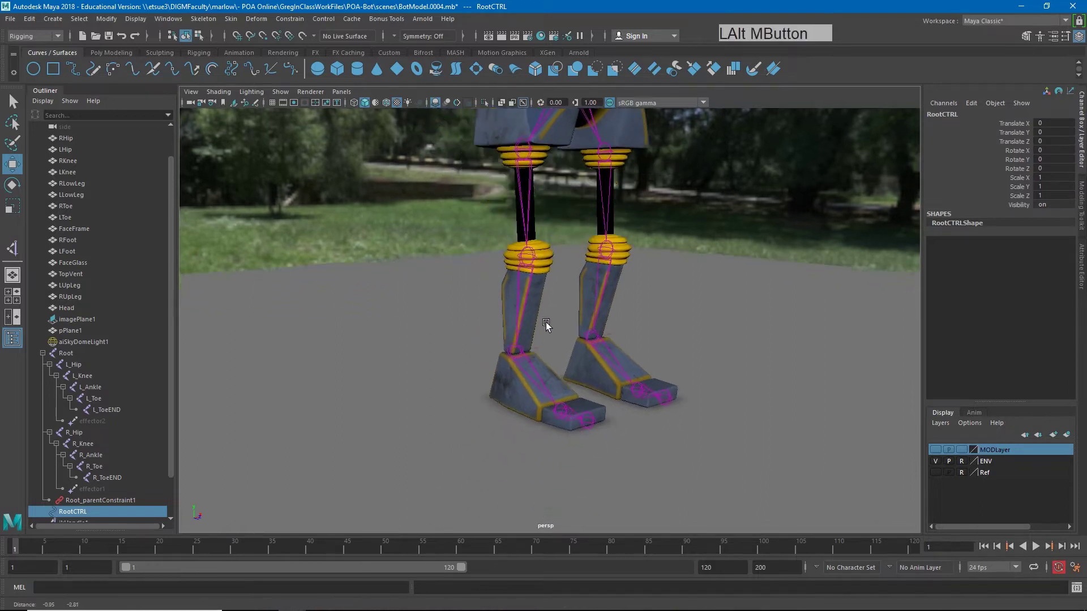
right_click_drag(548, 328, 451, 432, "alt")
left_click(528, 379)
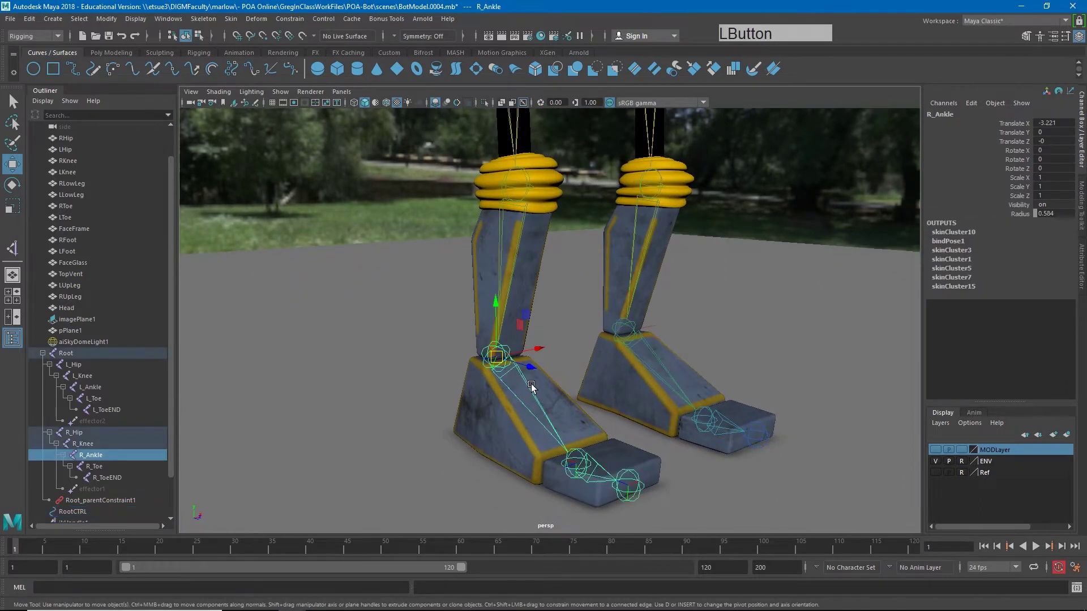
key("e")
mouse_move(494, 416)
left_mouse_down()
mouse_move(521, 404)
mouse_move(493, 417)
left_mouse_up()
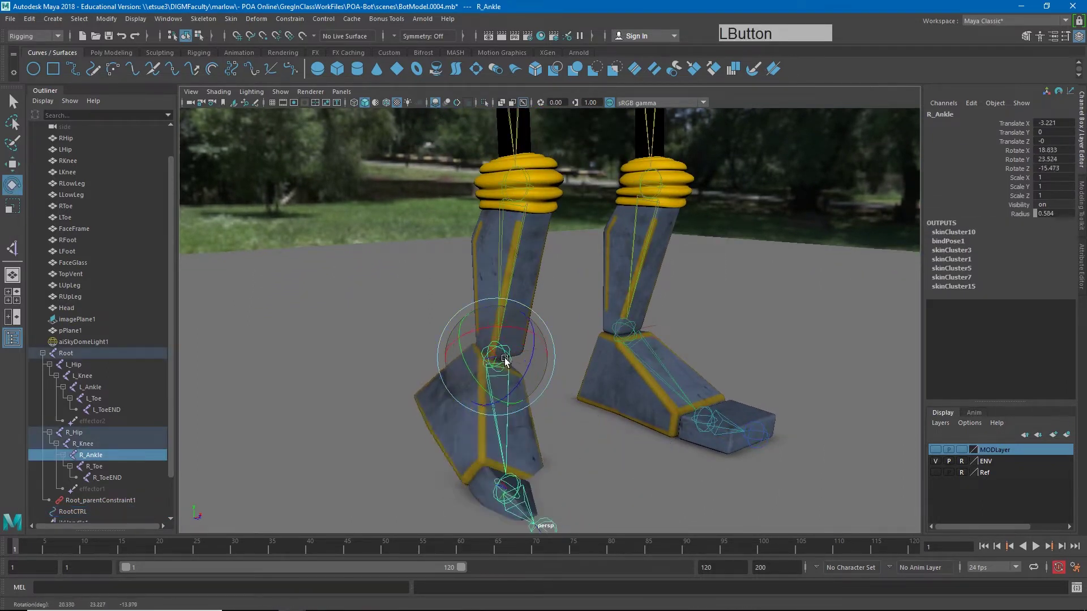
key("ctrl+z")
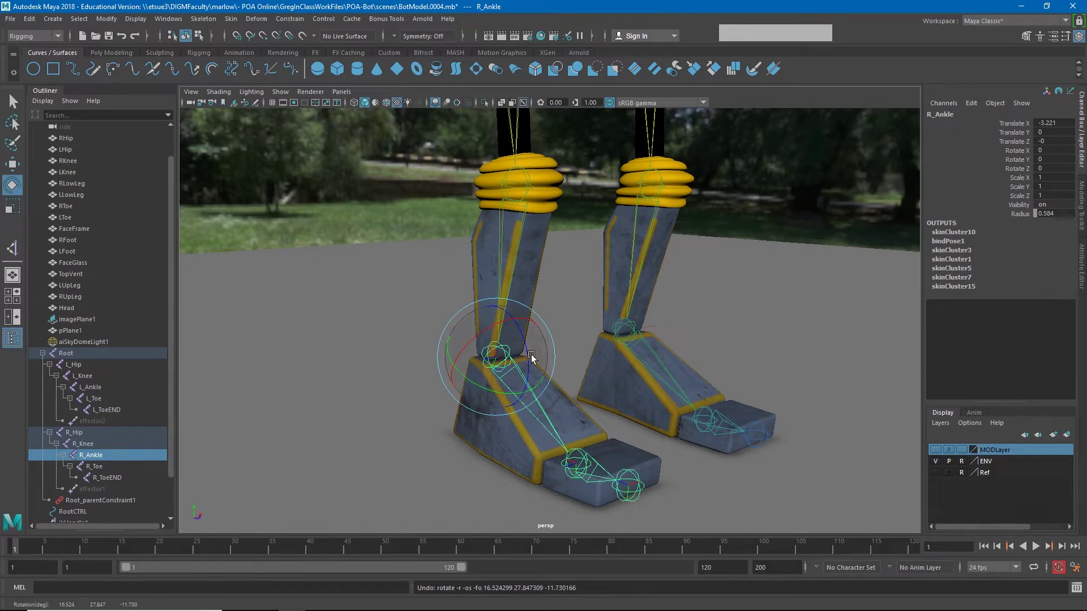
left_click(343, 310)
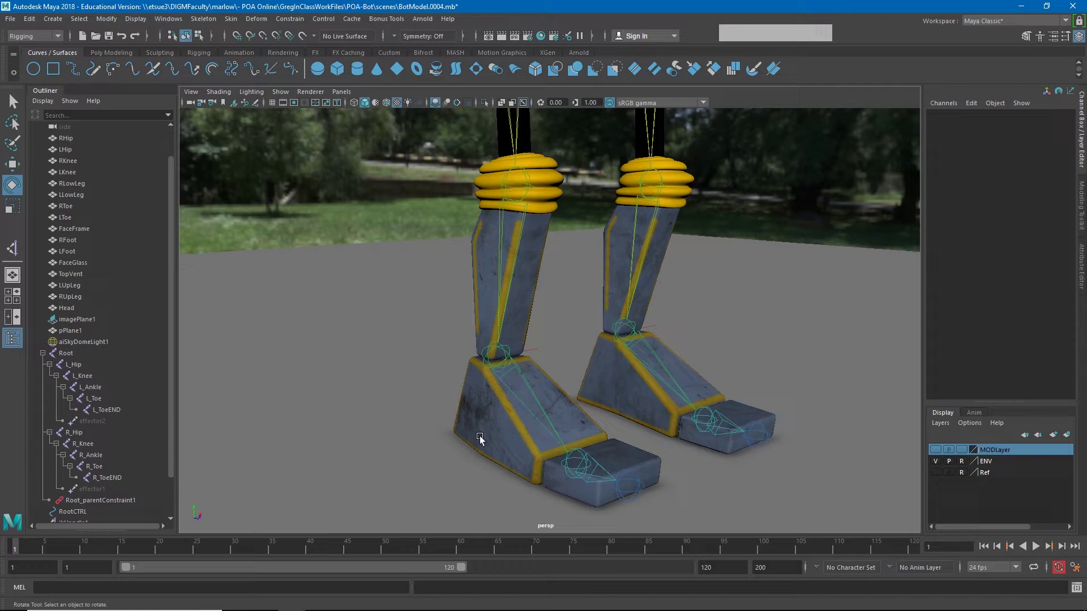
Add a NURBS circle, snap it to the right ankle, and scale it up about 1.5 times.
left_click(35, 73)
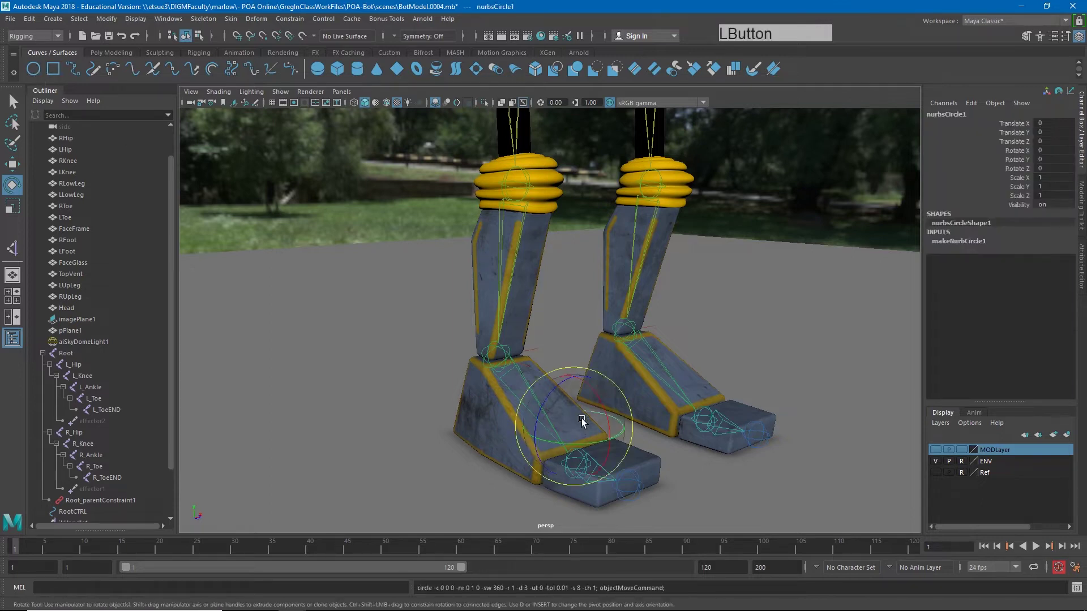
left_click_drag(582, 425, 911, 453, "alt")
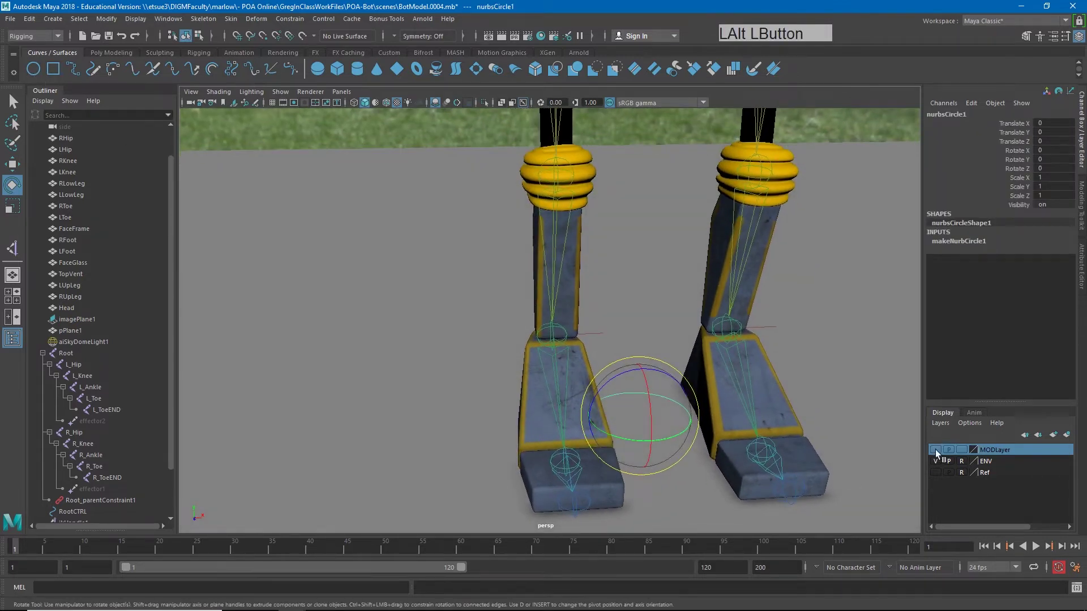
left_click(936, 450)
key("w")
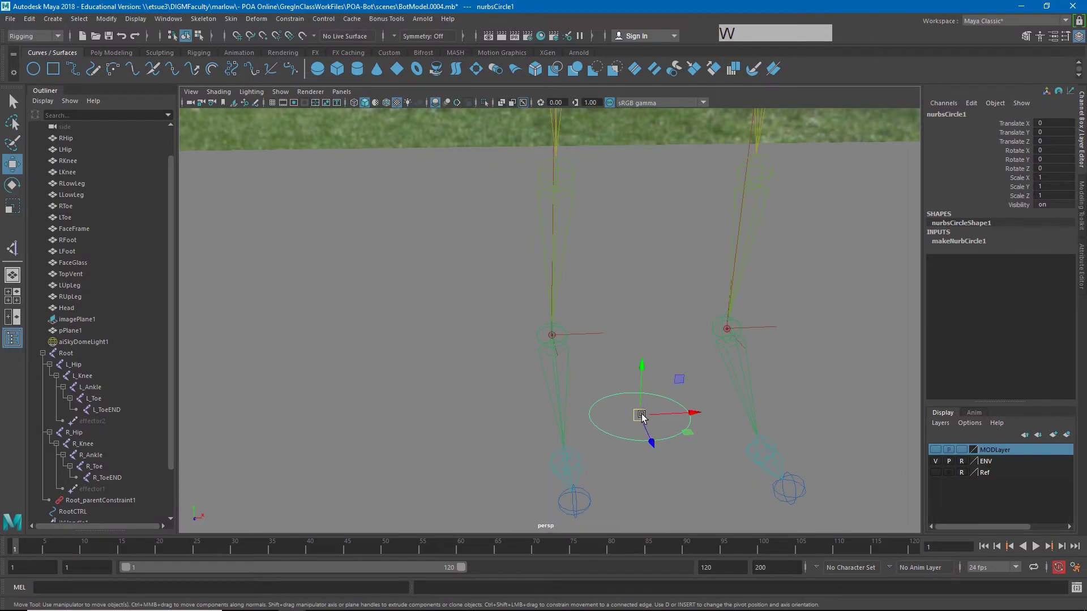
left_click_drag(642, 417, 549, 336)
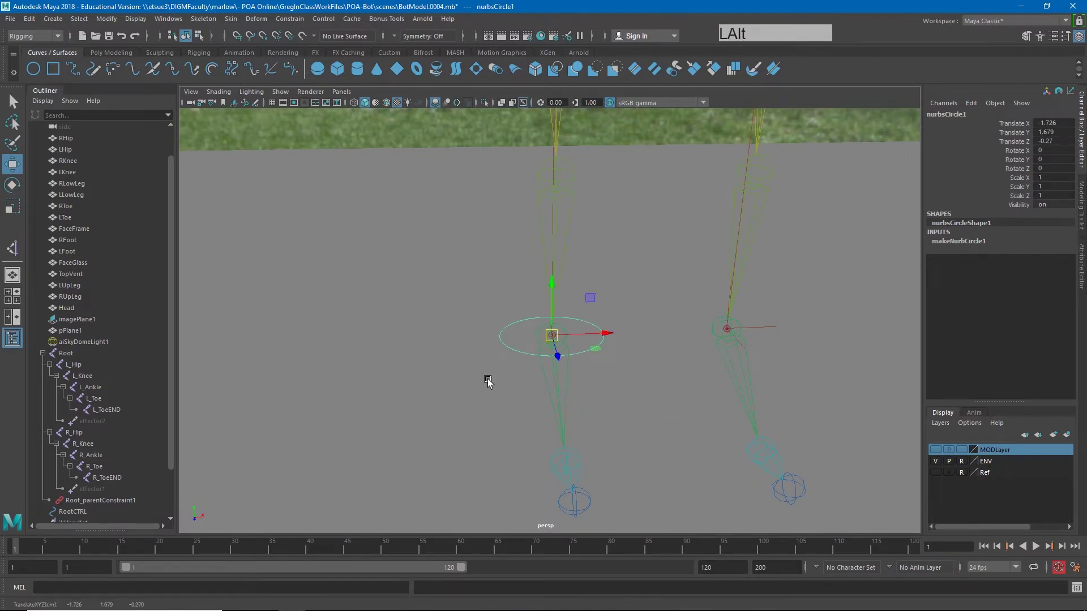
left_click_drag(488, 382, 541, 382, "alt")
key("r")
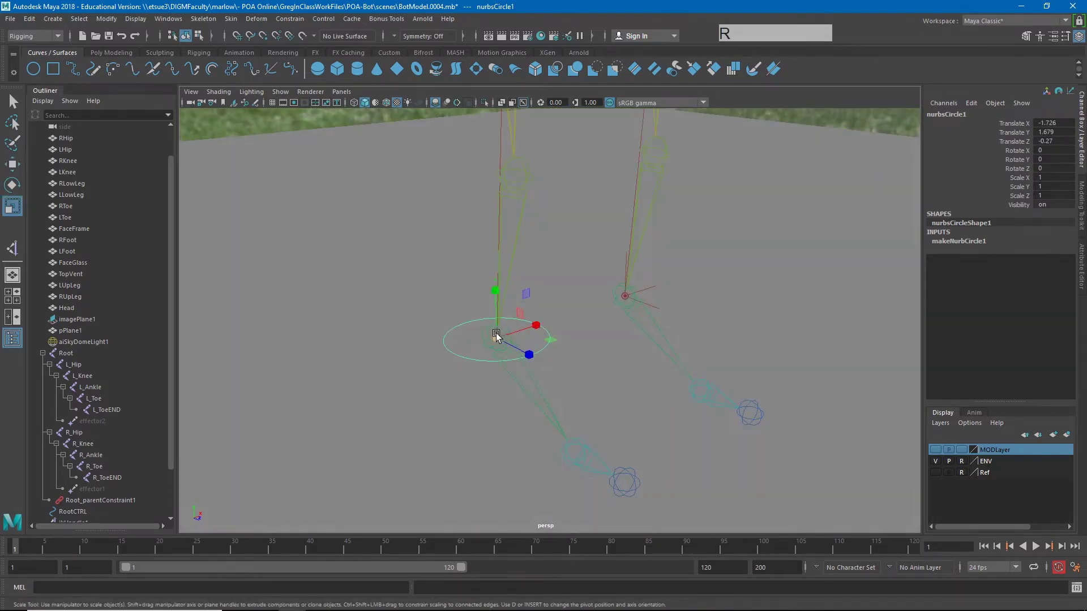
left_click_drag(496, 336, 541, 347)
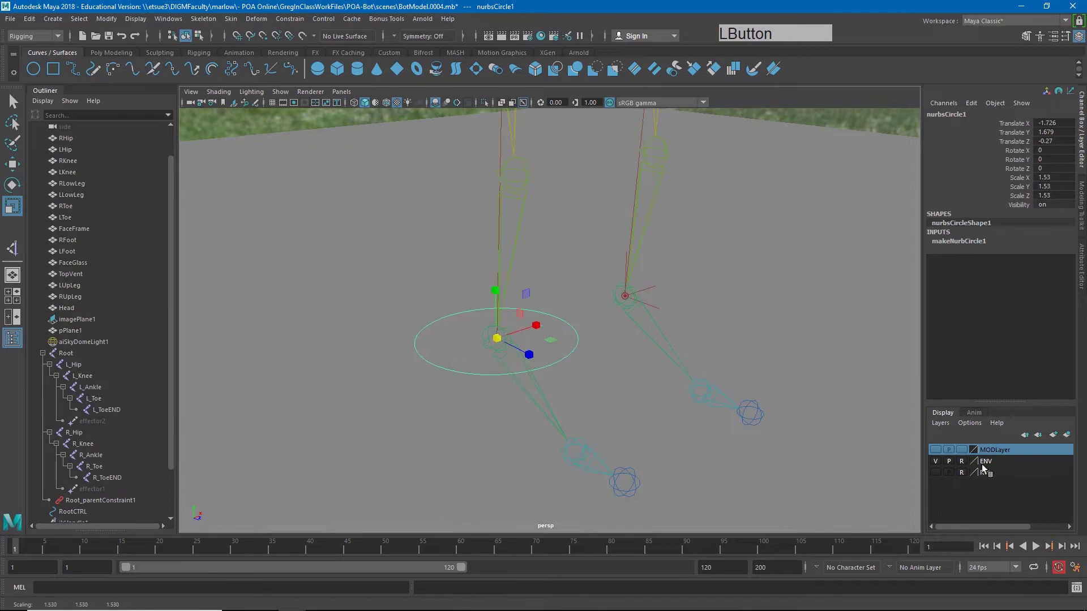
left_click(936, 450)
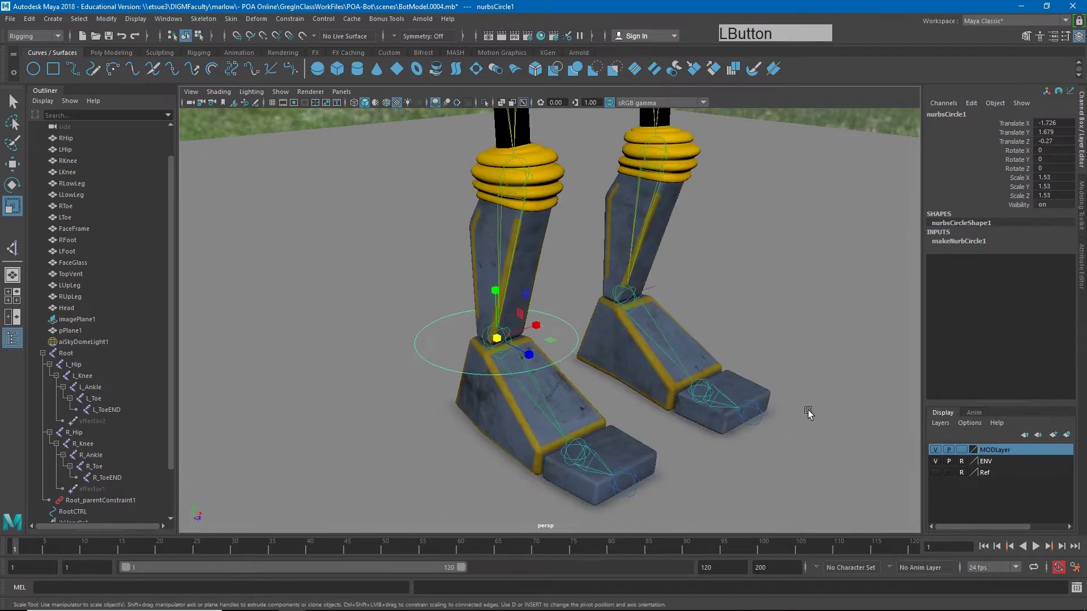
Delete the circle's history, freeze its transforms, and rename it RLegCTRL.
left_click(30, 21)
mouse_move(108, 151)
left_click(249, 161)
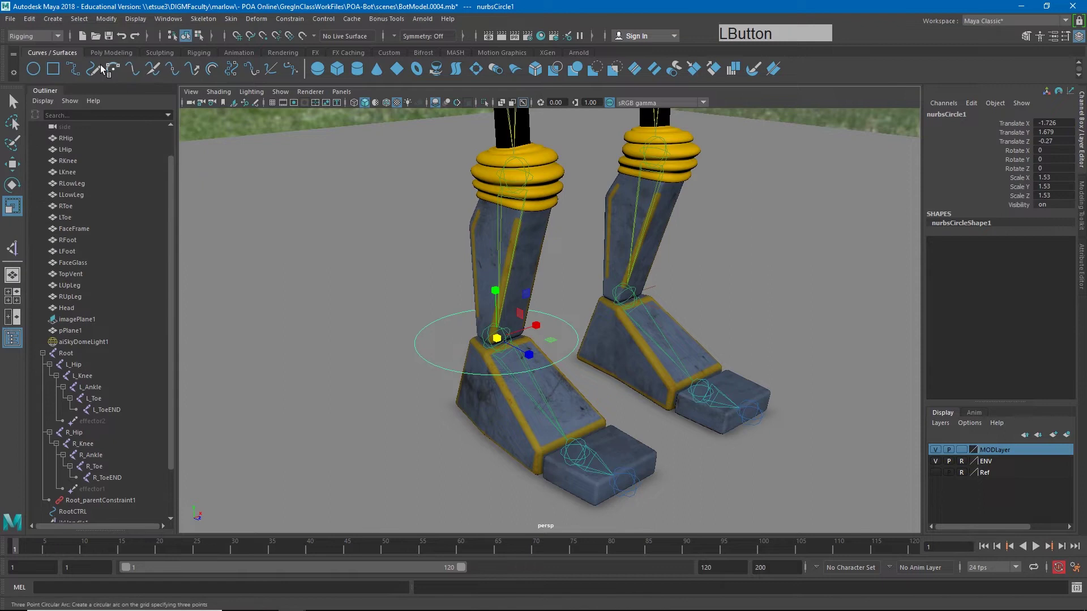
left_click(106, 18)
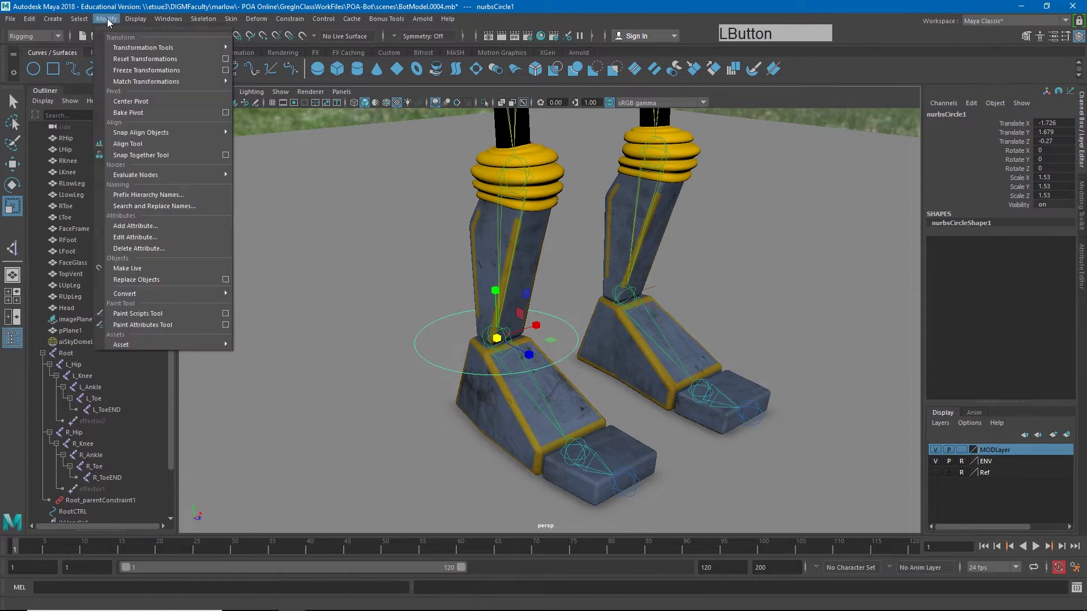
left_click(129, 71)
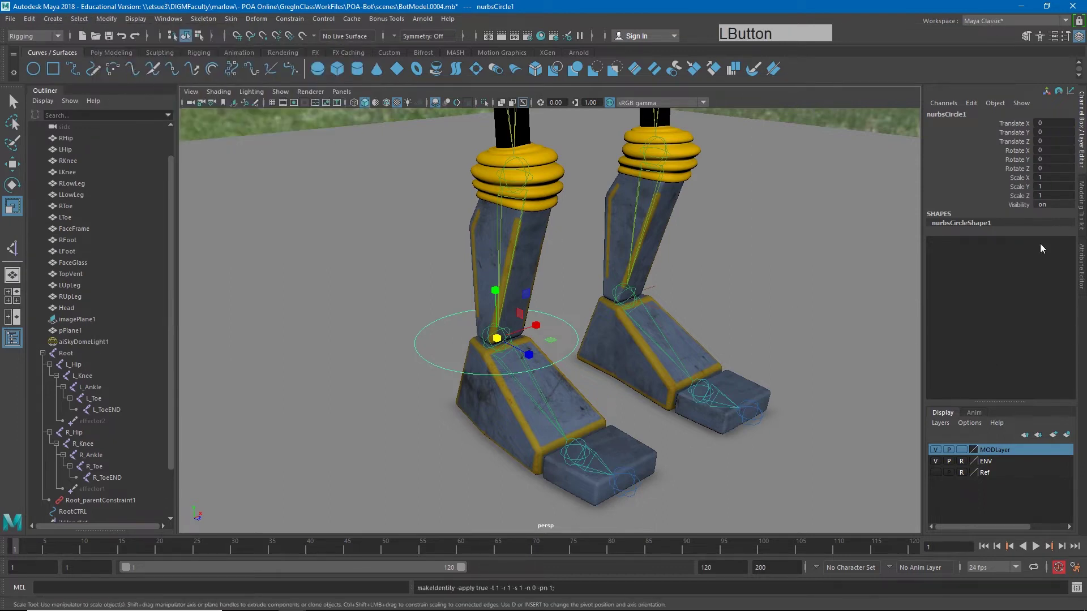
double_click(955, 114)
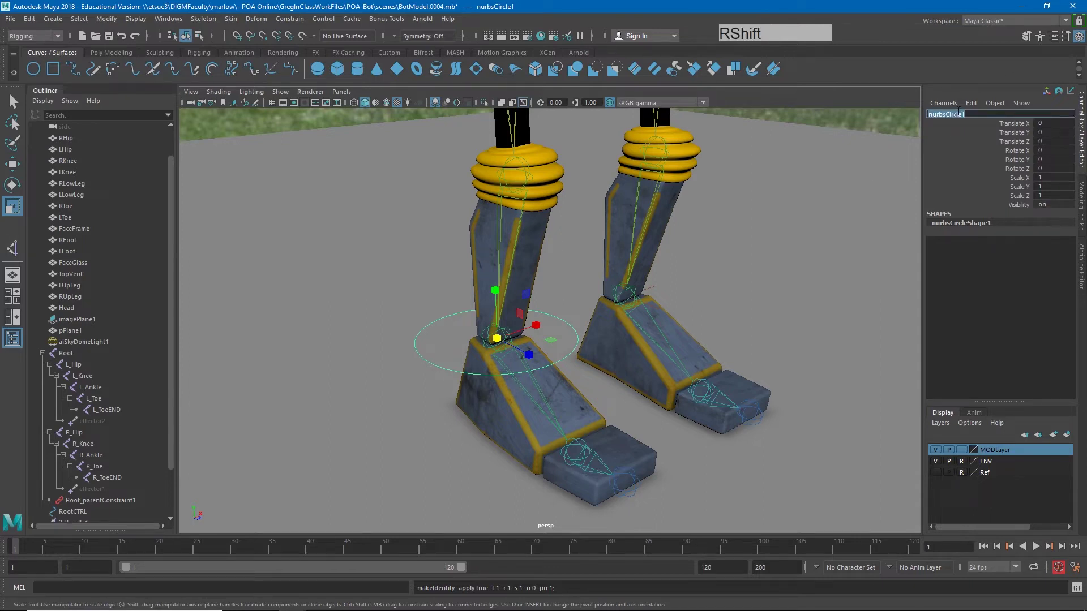
type("RLegCTRL")
key("Return")
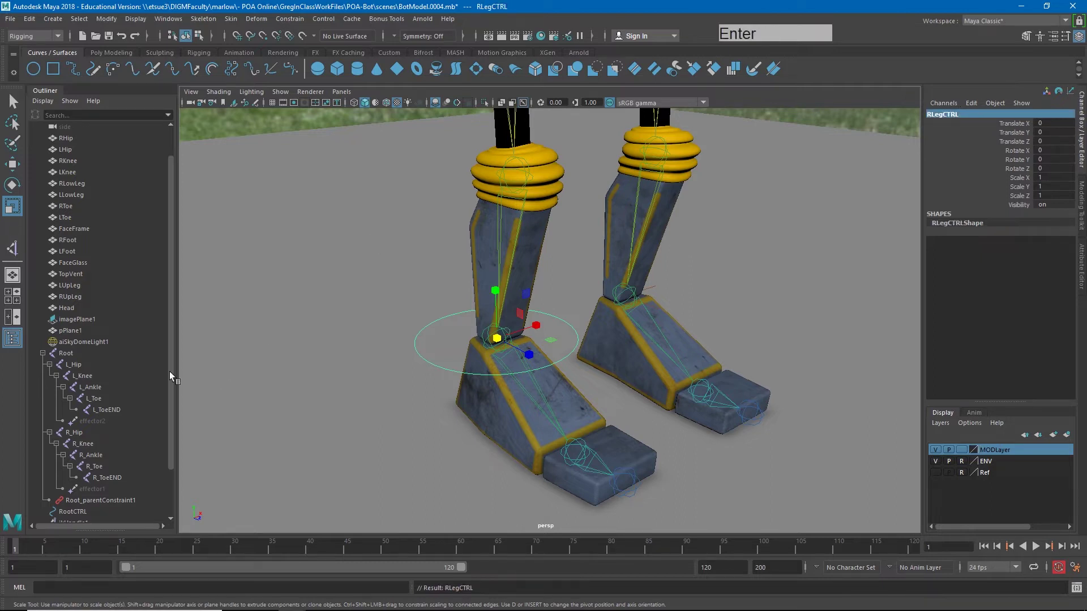
Rename ikHandle2 to LLegIK in the Outliner.
scroll(83, 376, "down", 3)
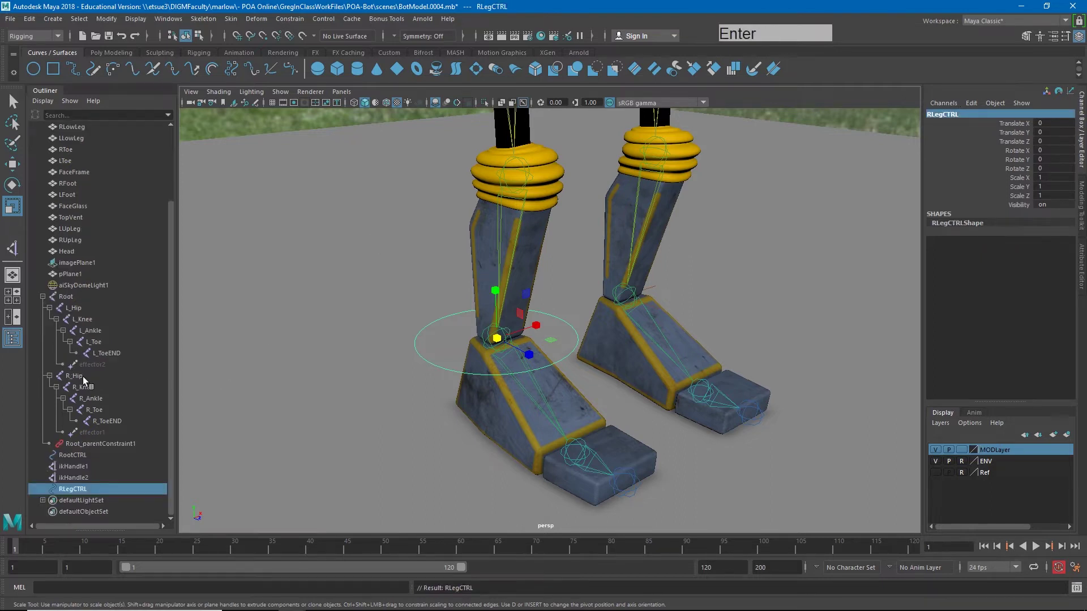
left_click(70, 479)
double_click(70, 480)
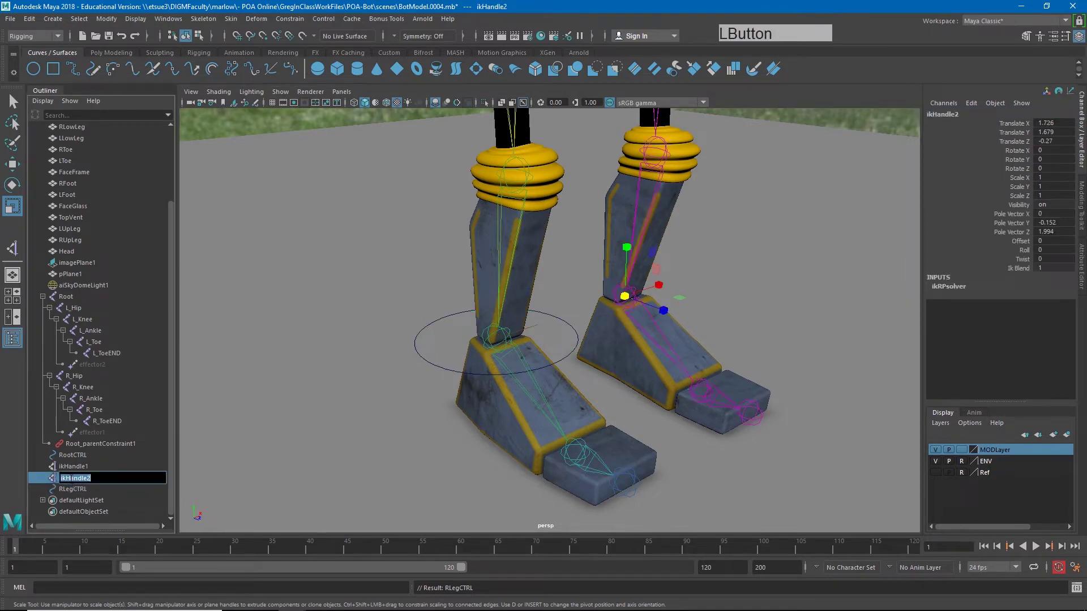
type("L")
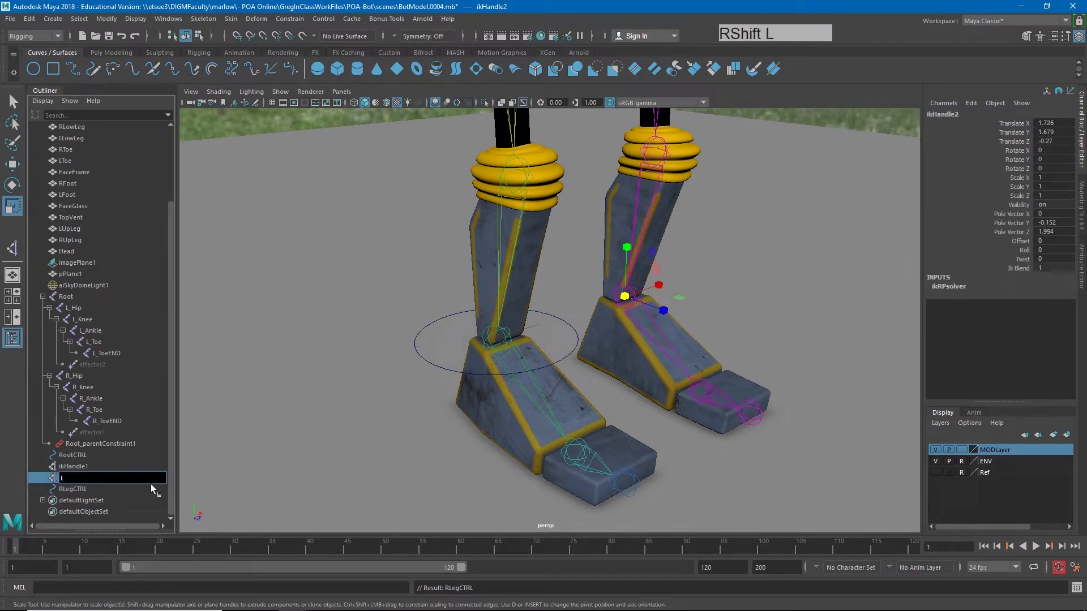
type("LegIK")
key("Return")
Rename ikHandle1 to RLegIK, then select RLegCTRL.
double_click(75, 463)
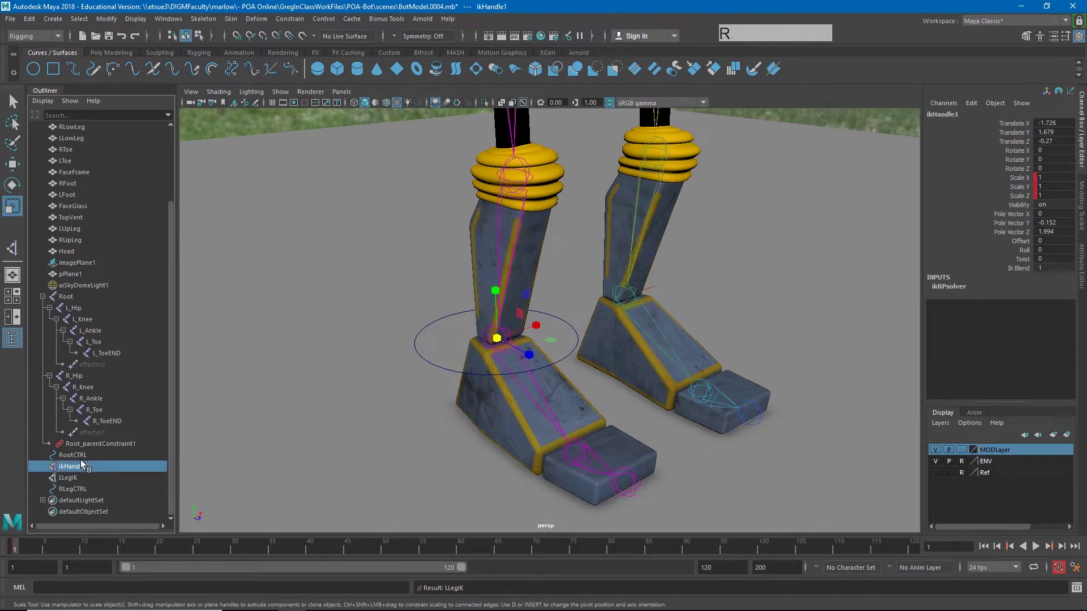
double_click(69, 467)
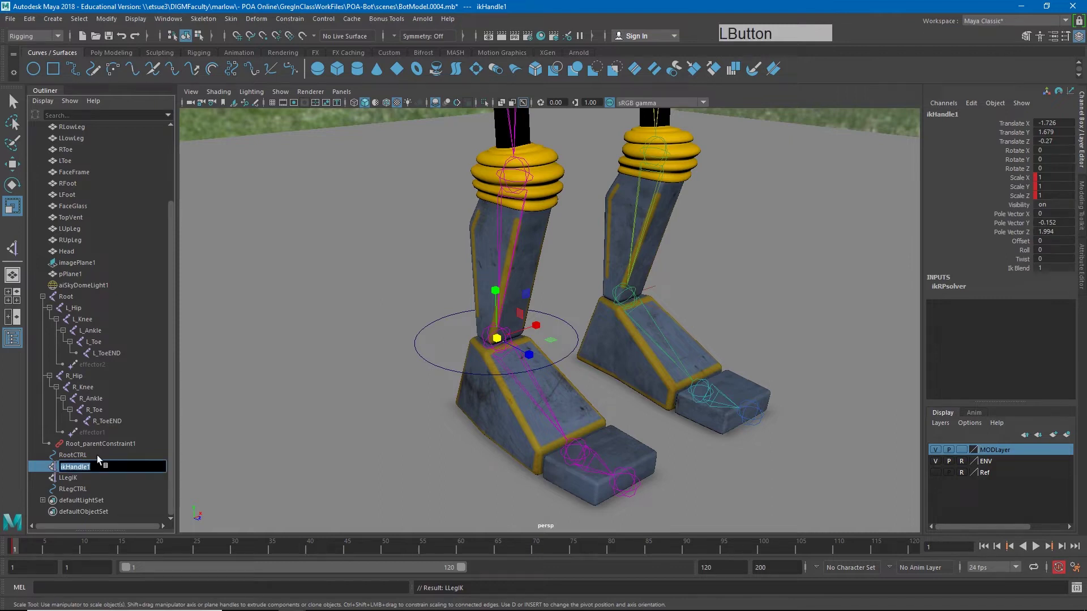
type("RLegIk")
key("BackSpace")
type("K")
key("Return")
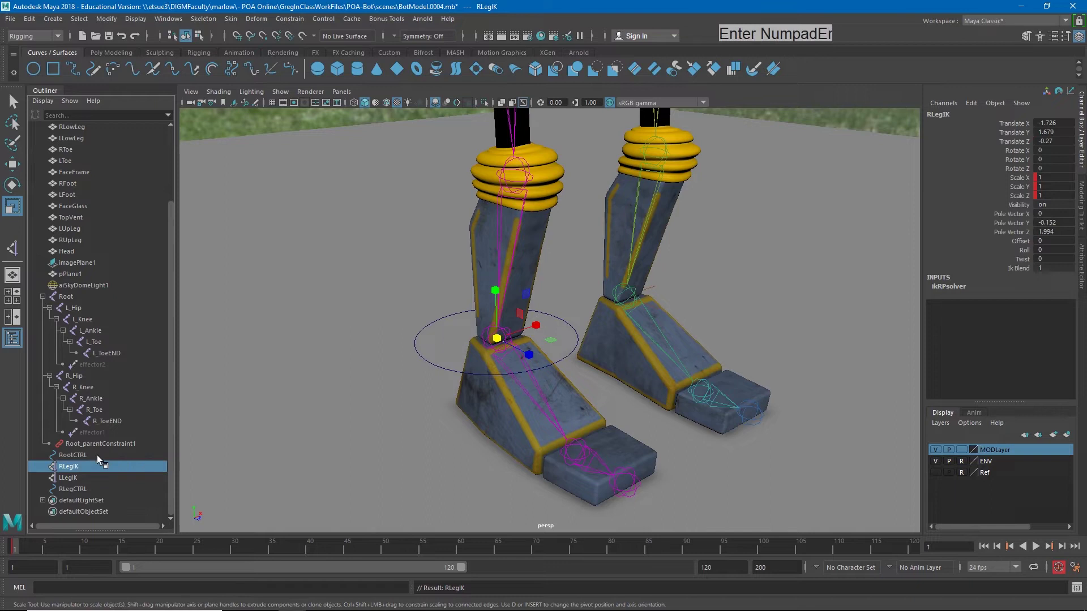
left_click(67, 488)
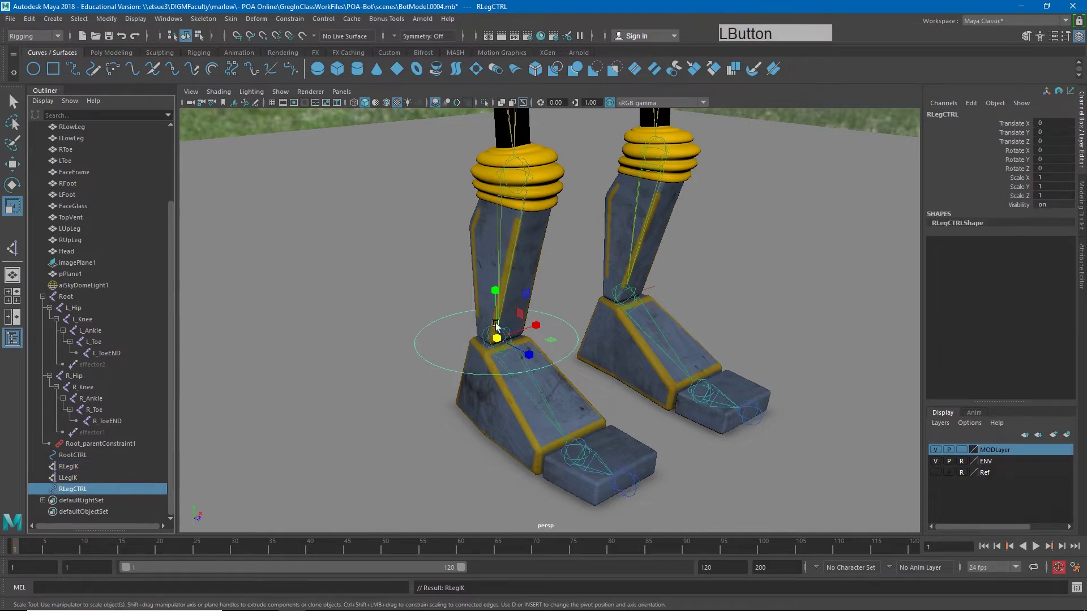
Duplicate RLegCTRL and rename the copy LLegCTRL.
key("ctrl")
key("ctrl+d")
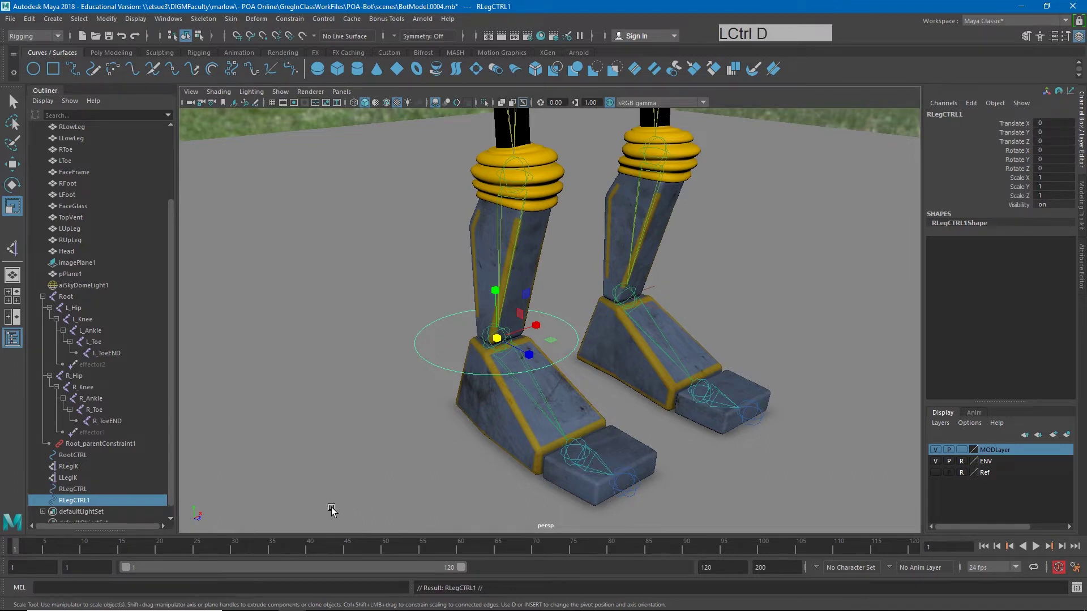
double_click(102, 501)
left_click(92, 502)
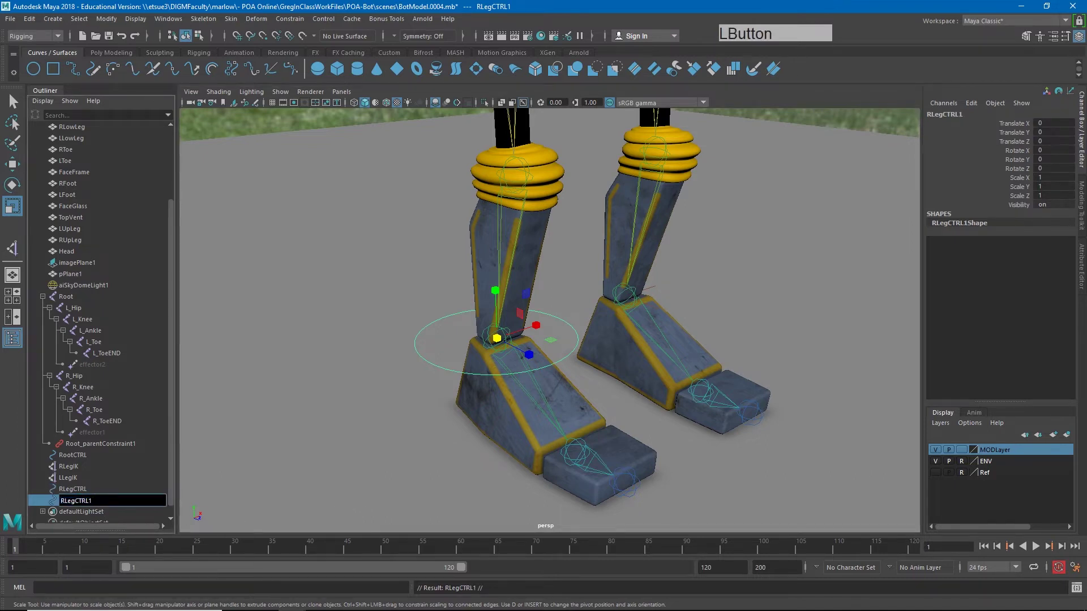
key("BackSpace")
key("Left")
key("BackSpace")
type("L")
key("Return")
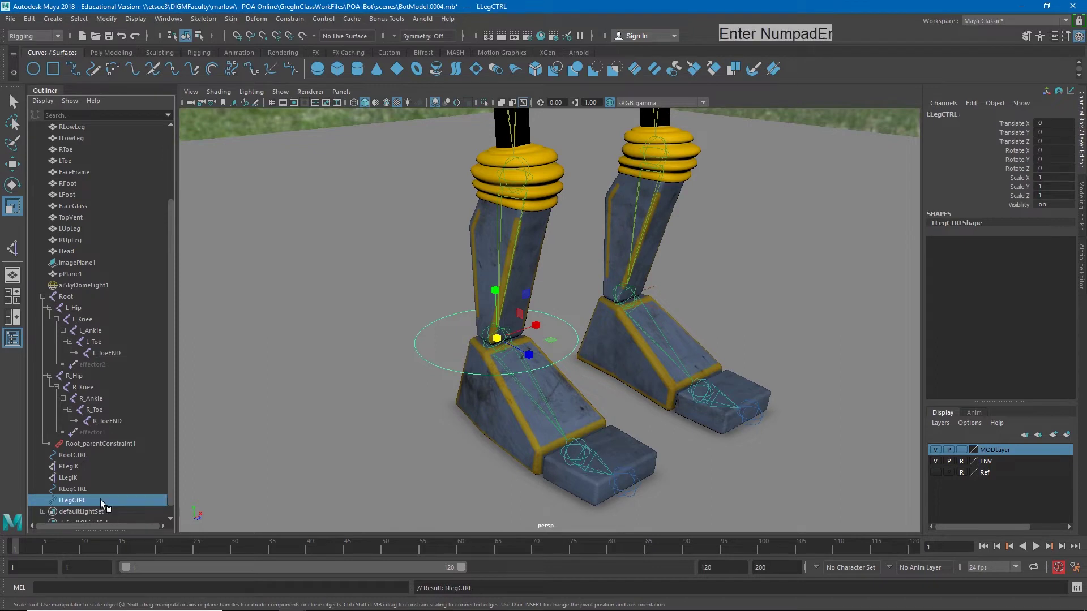
With the meshes hidden, snap LLegCTRL onto the left ankle and freeze its transforms.
key("w")
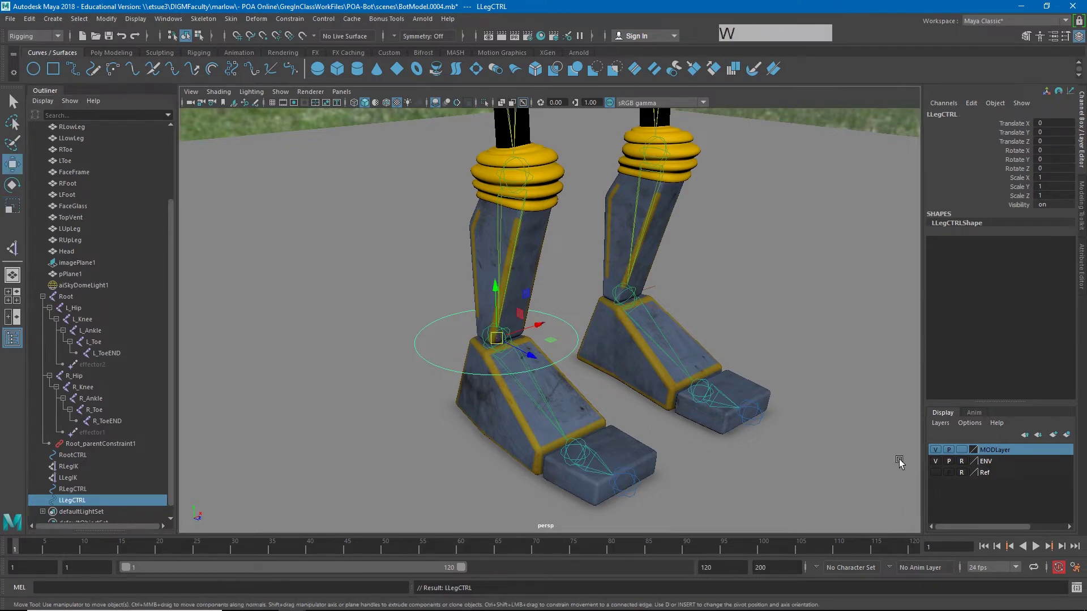
left_click(935, 449)
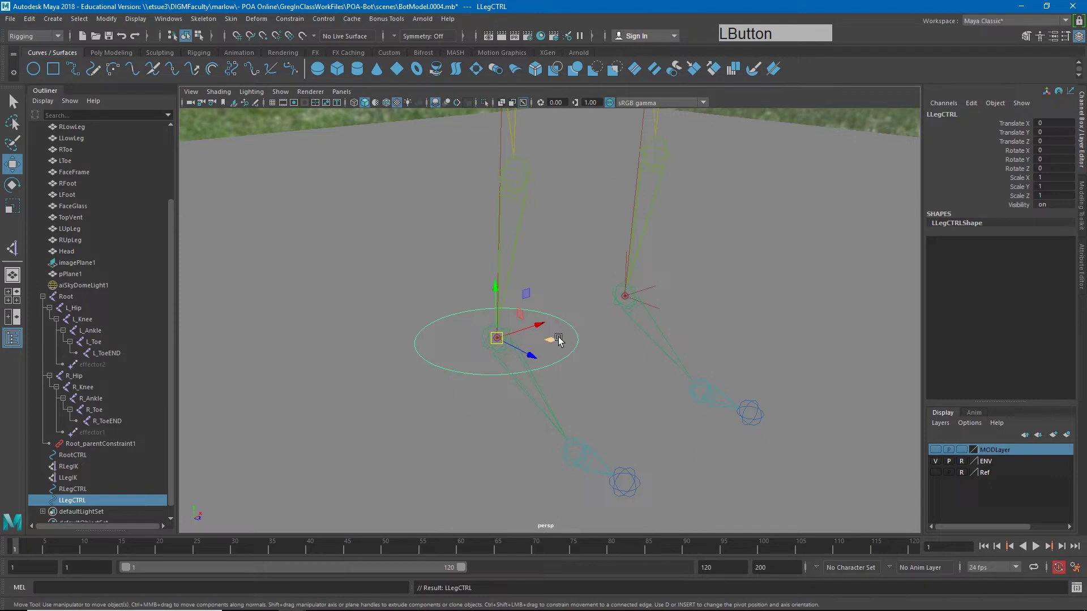
key("v")
mouse_move(497, 338)
left_mouse_down()
mouse_move(632, 290)
mouse_move(640, 305)
left_mouse_up()
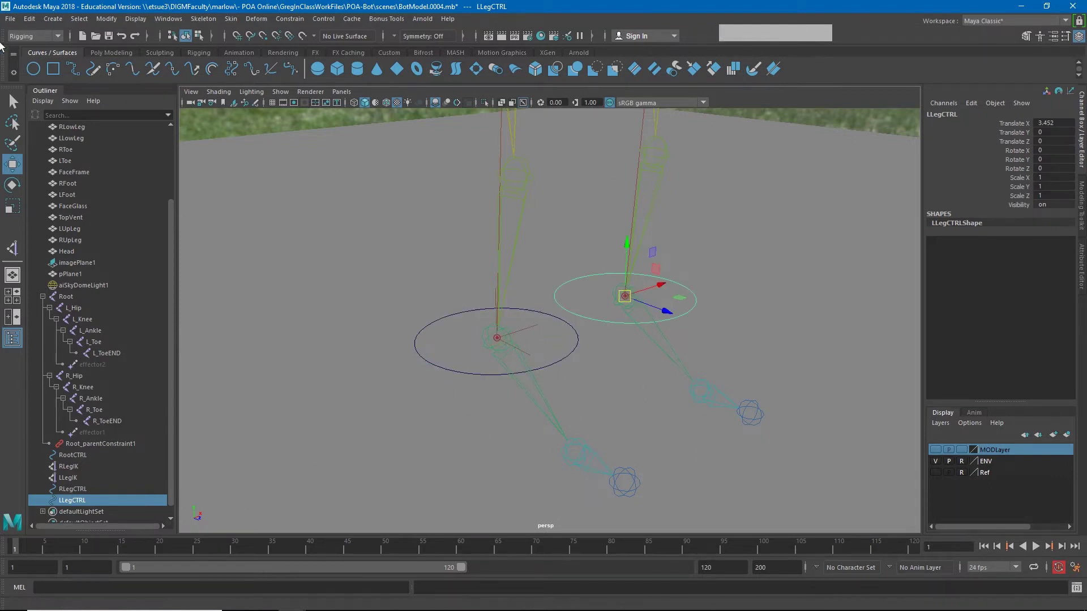
left_click(106, 19)
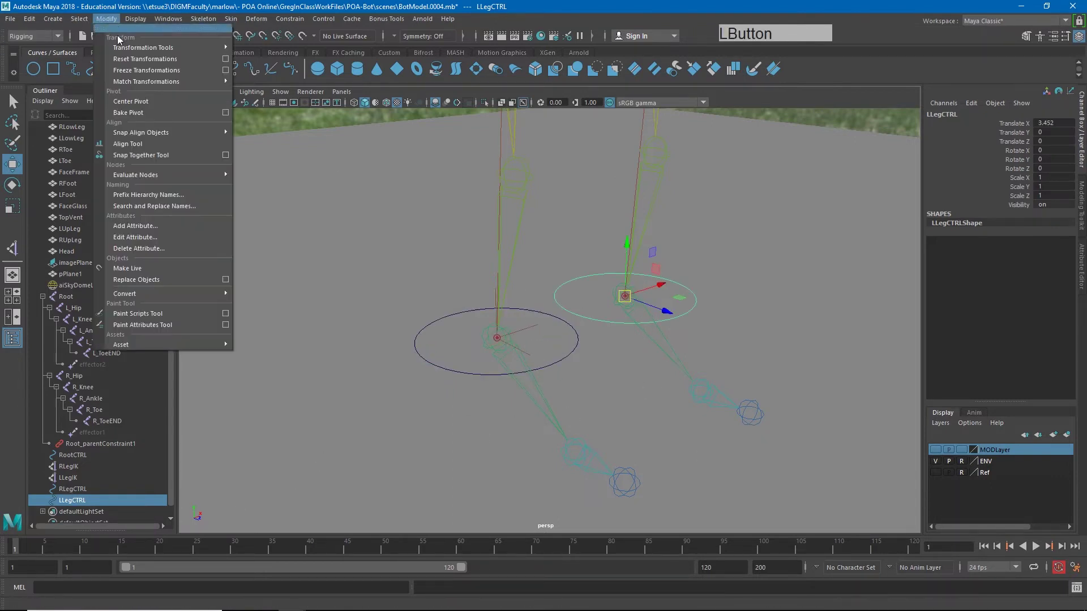
left_click(146, 71)
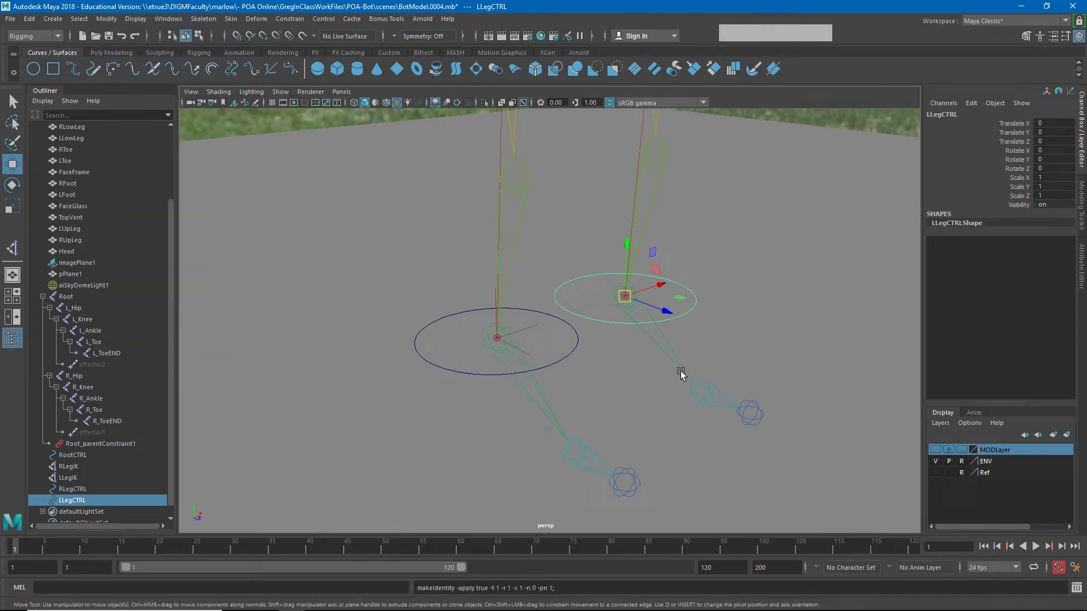
Show the robot meshes again and frame the view closer on the legs.
left_click(311, 297)
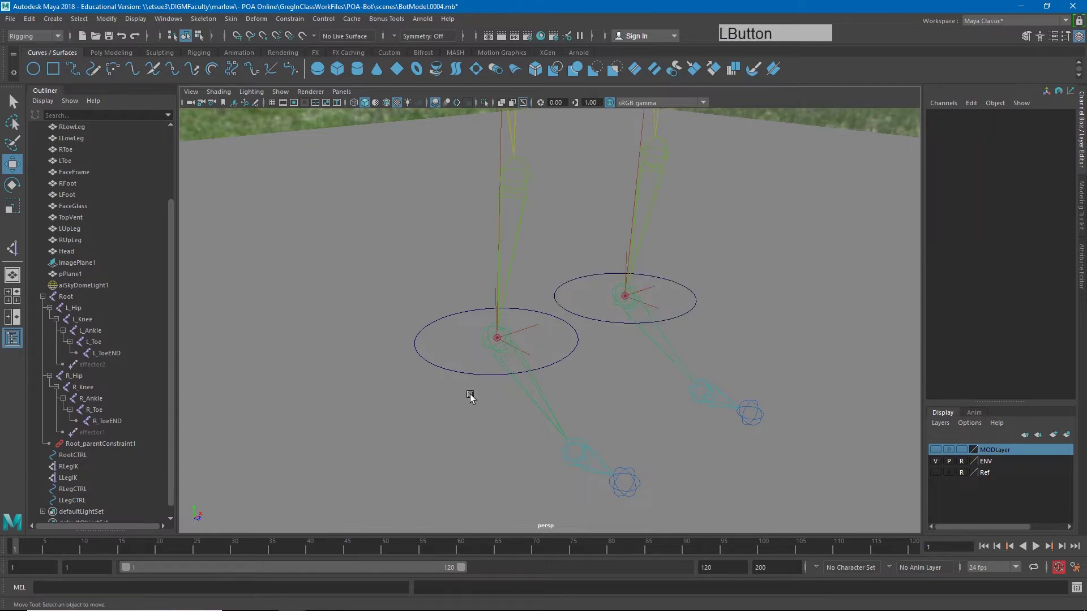
left_click(74, 465)
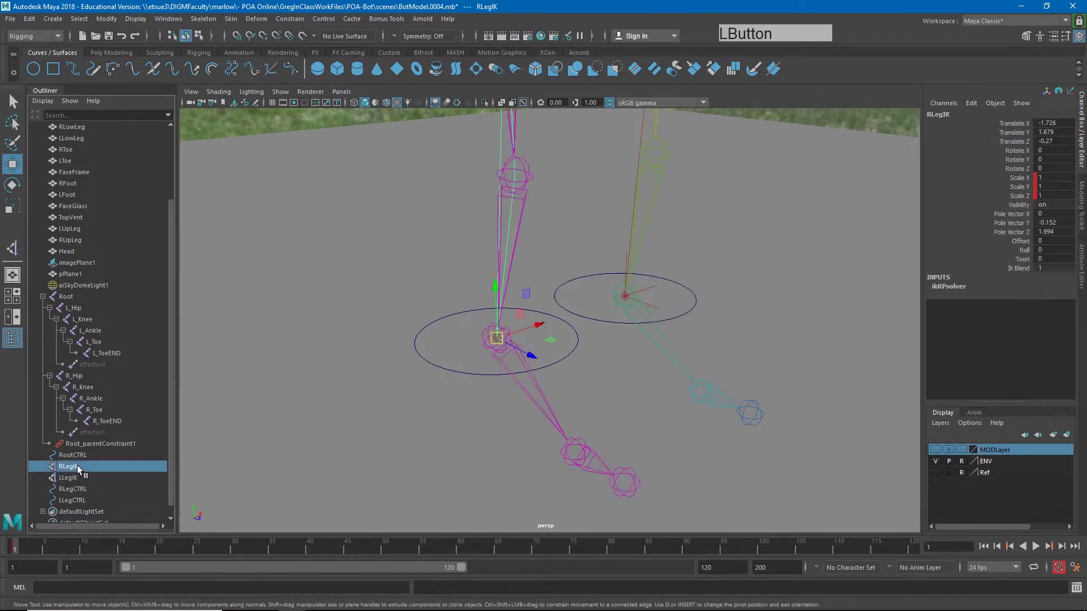
left_click(514, 339)
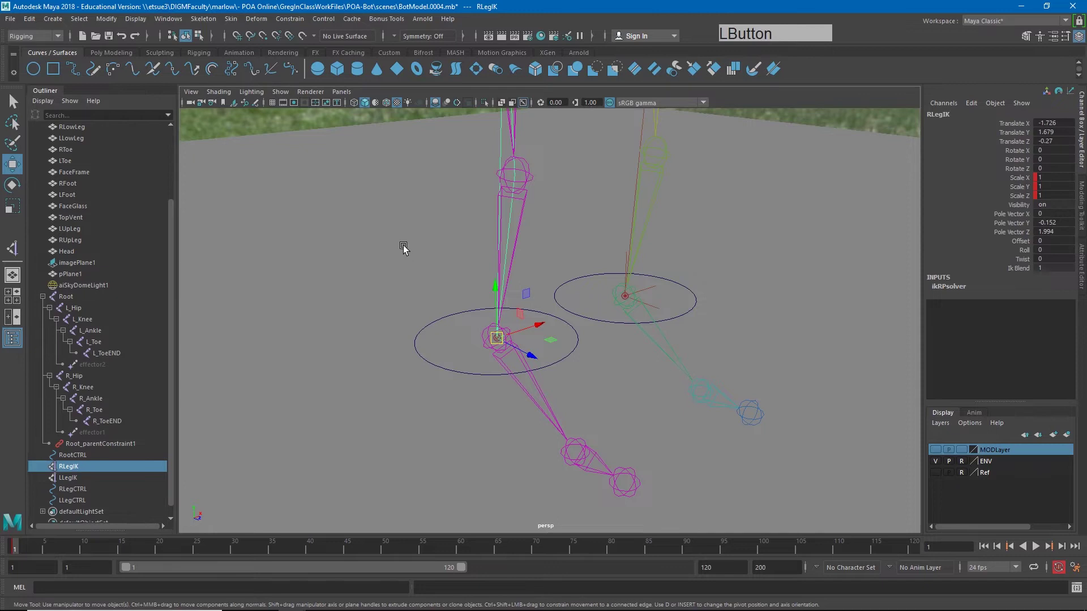
left_click(935, 450)
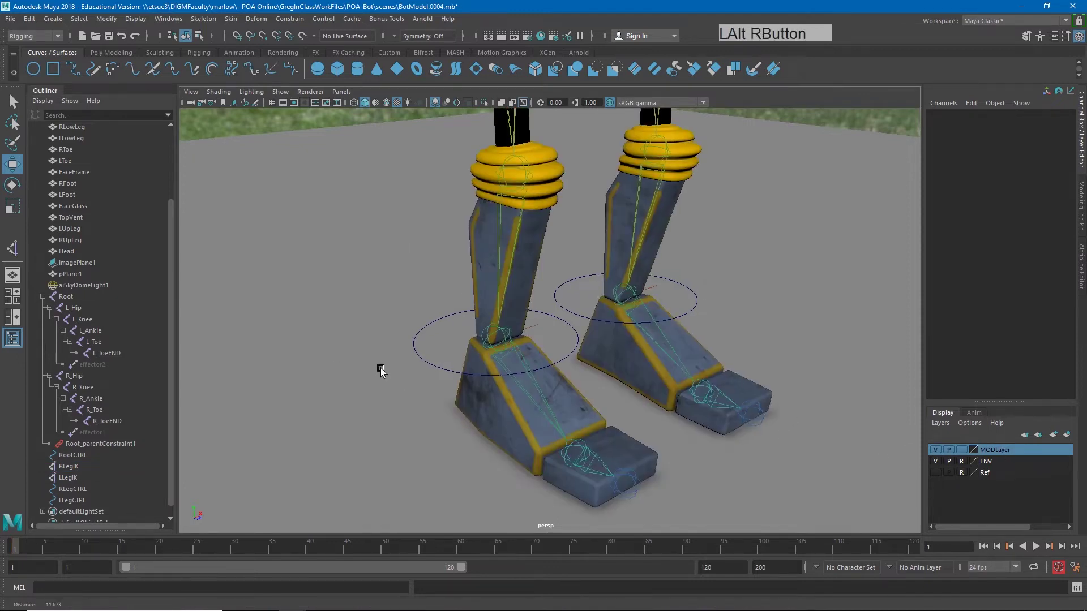
right_click_drag(378, 368, 513, 388, "alt")
left_click_drag(513, 387, 548, 382, "alt")
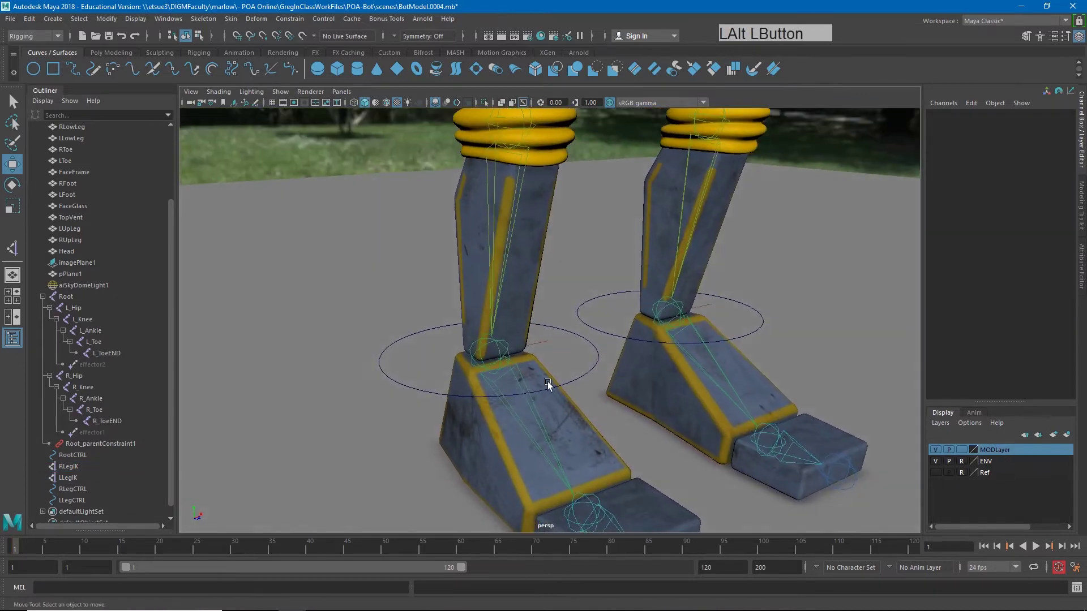
Point-constrain RLegIK to RLegCTRL, then select RLegCTRL and R_Ankle.
left_click(597, 366)
key("q")
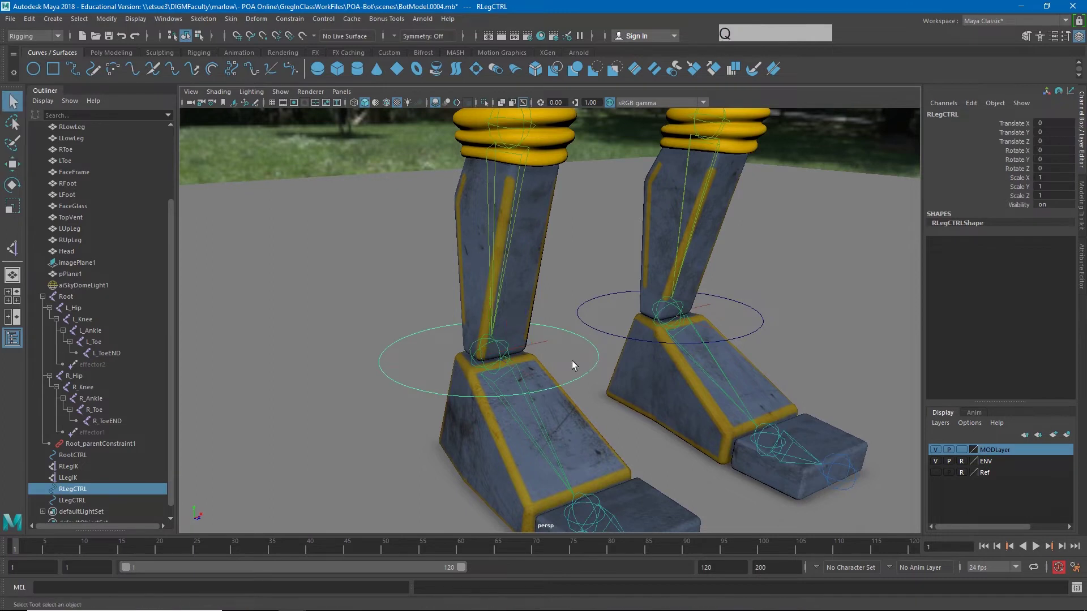
left_click(545, 343, "shift")
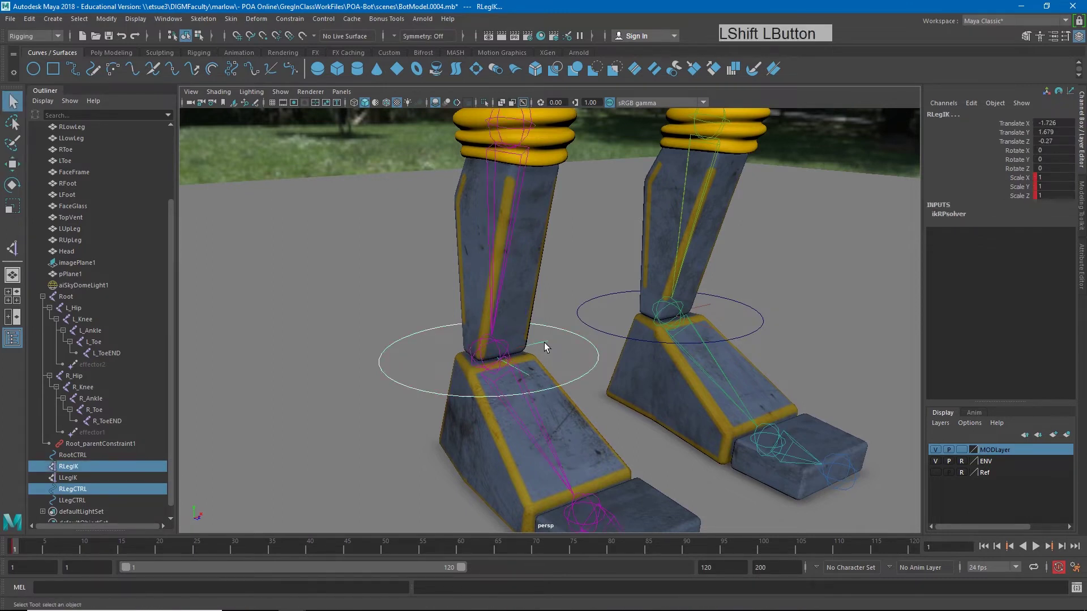
left_click(289, 19)
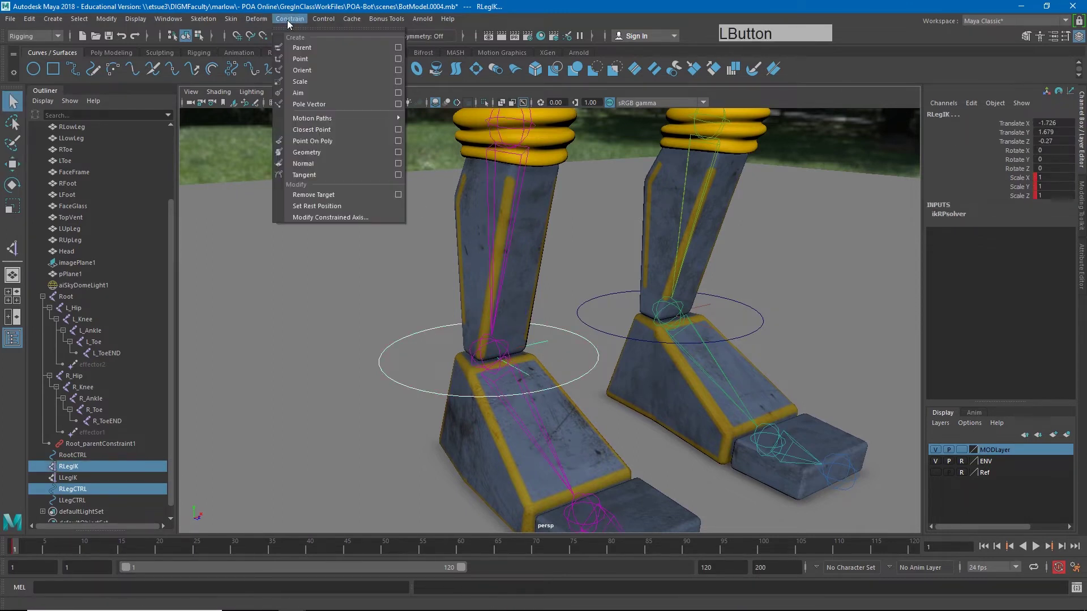
left_click(325, 59)
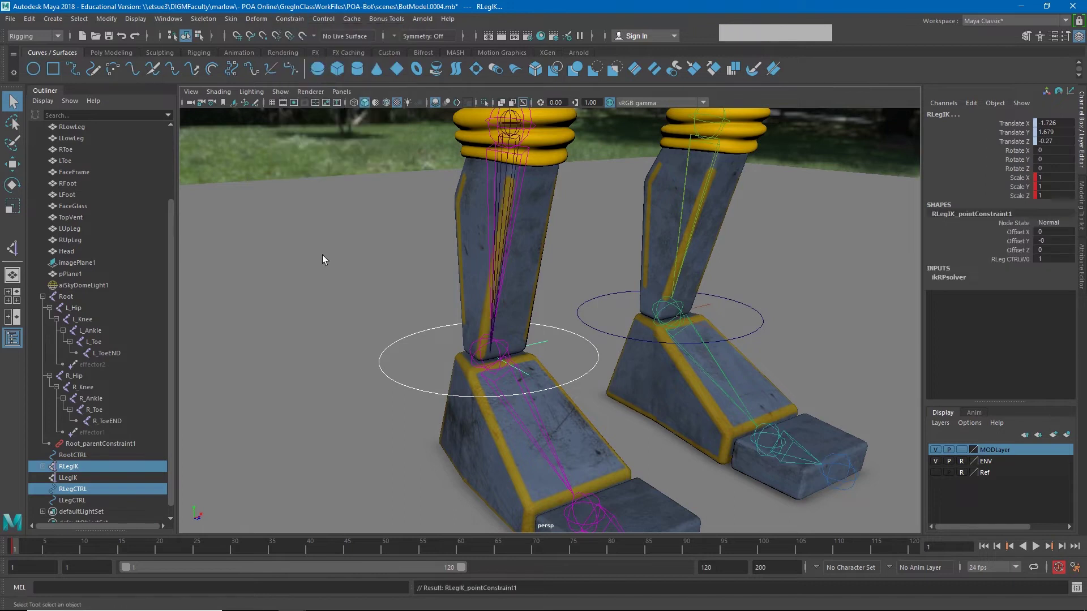
left_click(344, 289)
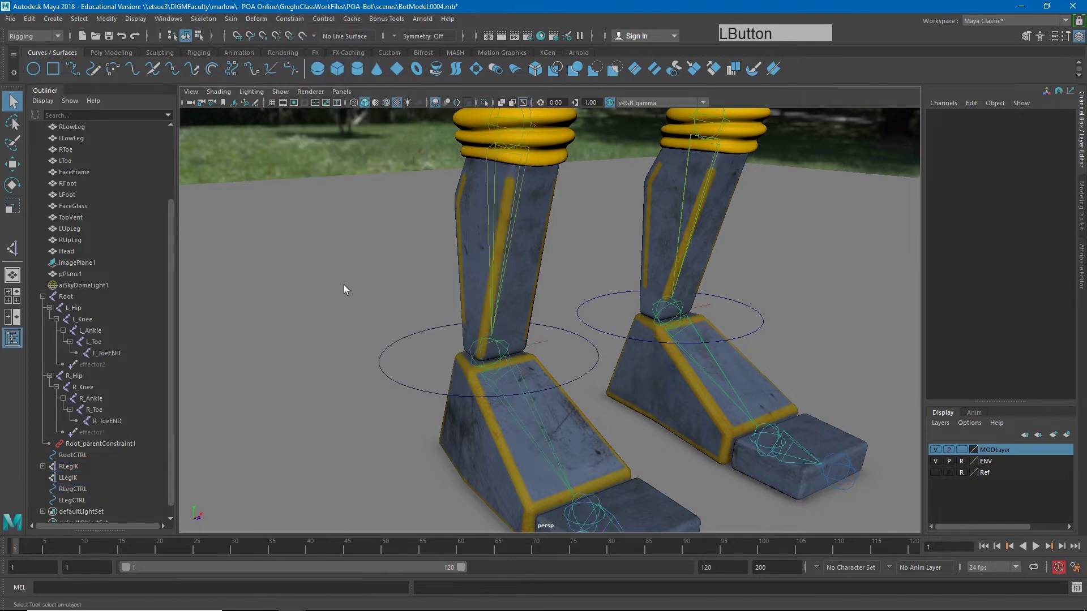
left_click(597, 359)
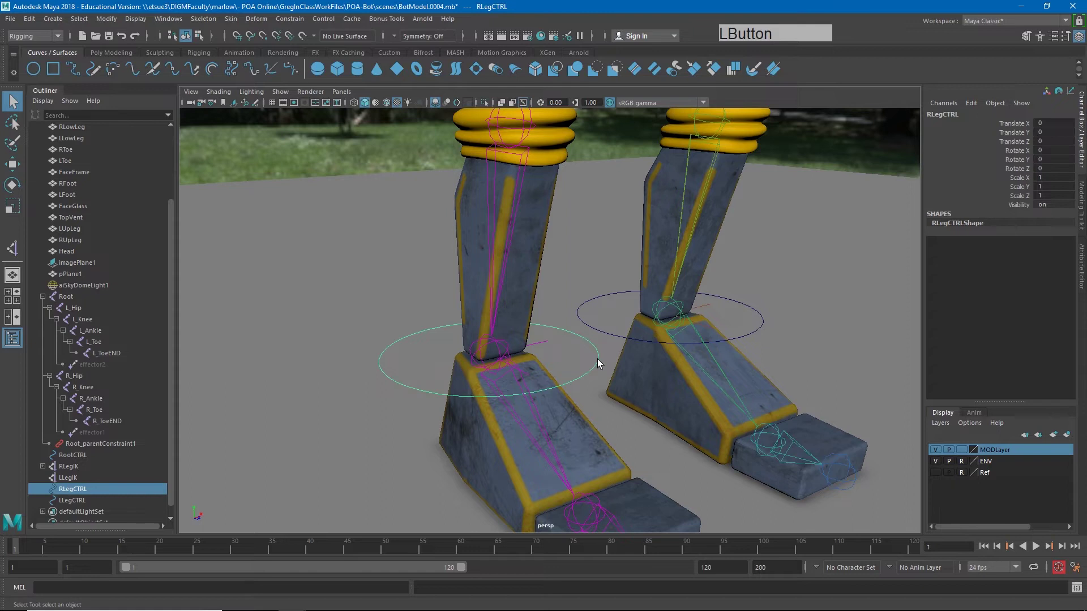
left_click(479, 352, "shift")
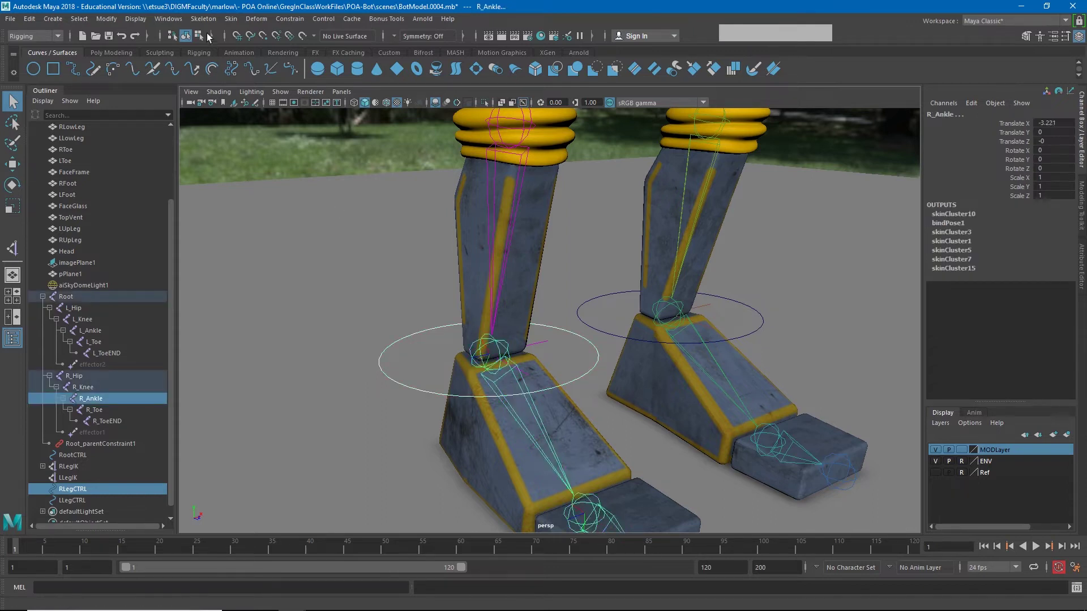
Add an orient constraint from RLegCTRL to R_Ankle through the option box, then reselect RLegCTRL.
left_click(290, 18)
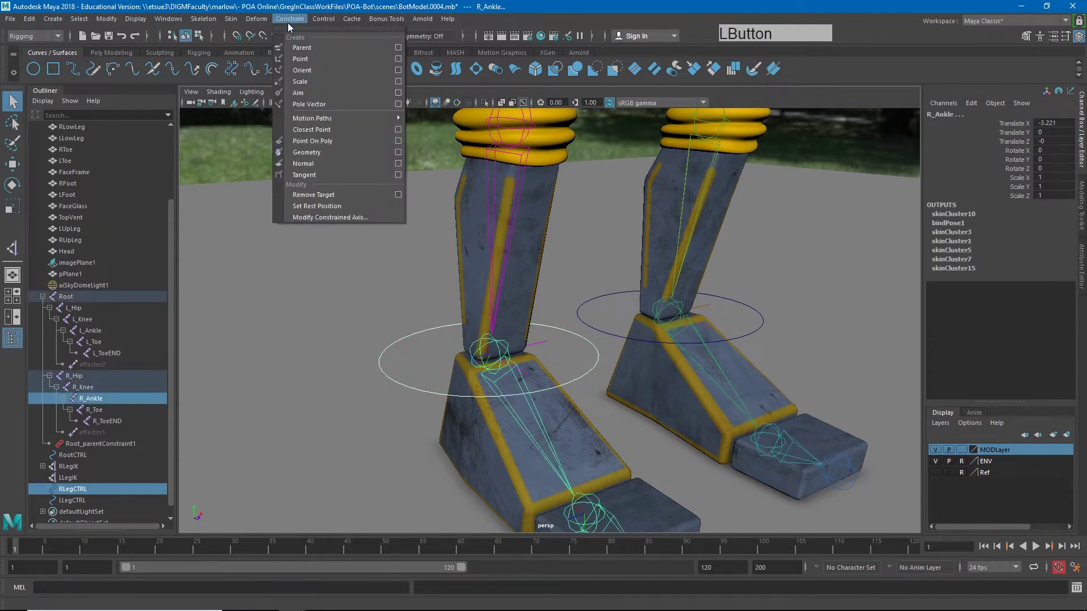
left_click(398, 70)
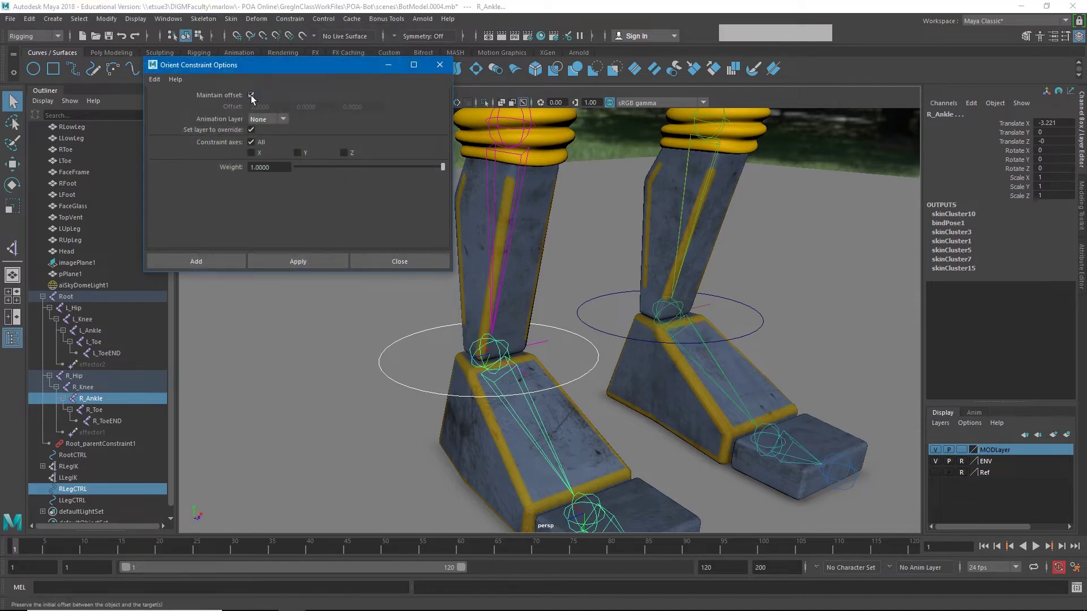
left_click(222, 264)
left_click(340, 346)
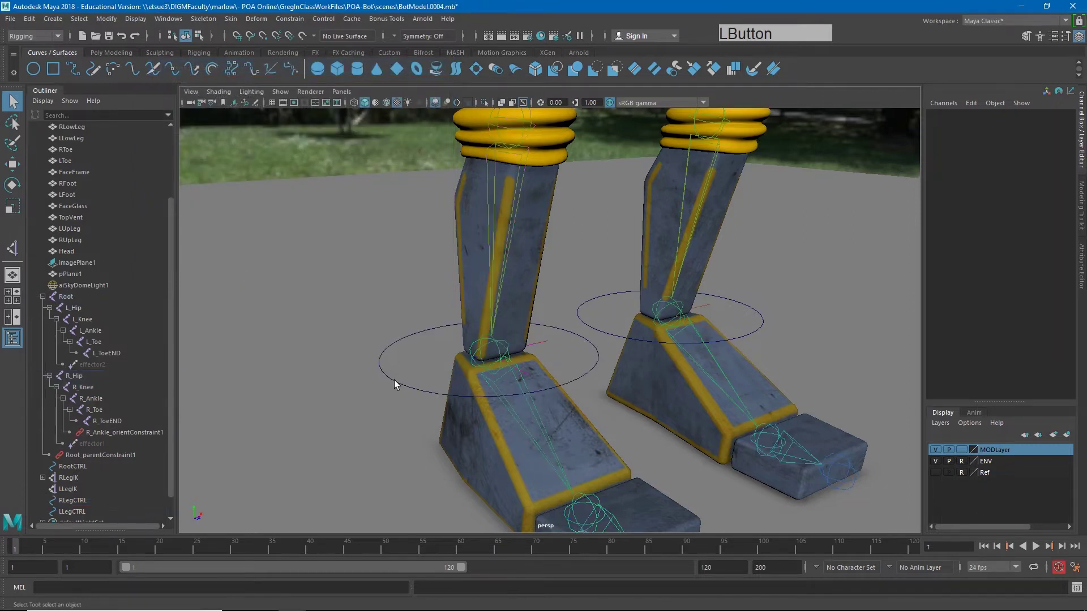
left_click(394, 379)
right_click_drag(637, 399, 453, 335, "alt")
Try a quick move of RLegCTRL, undo it, and check the R_Ankle selection.
key("w")
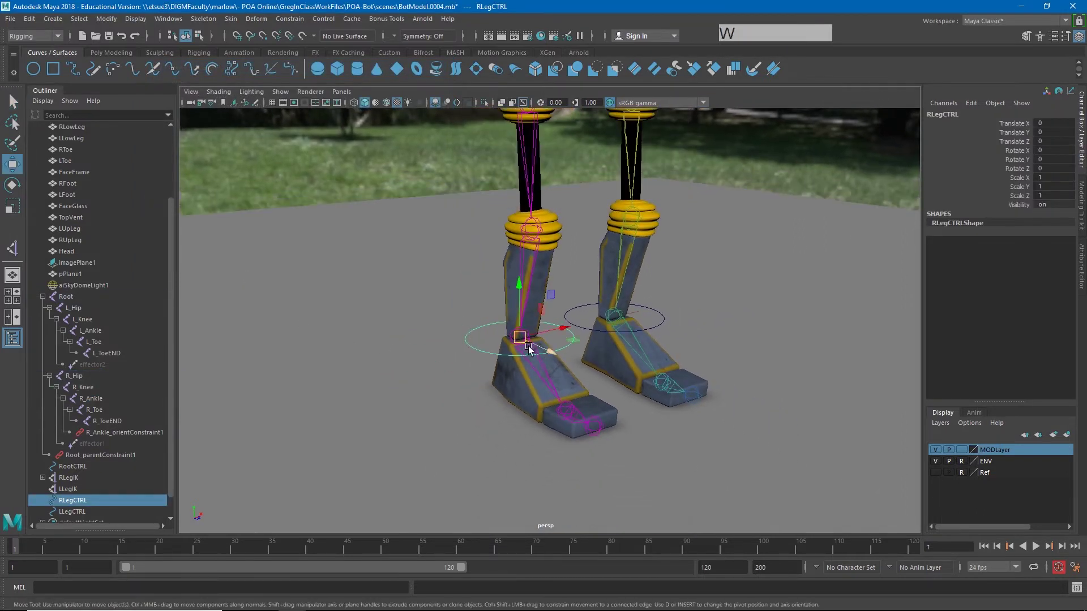
left_click_drag(529, 345, 476, 260)
key("e")
key("ctrl+z")
key("ctrl+z")
key("ctrl+z")
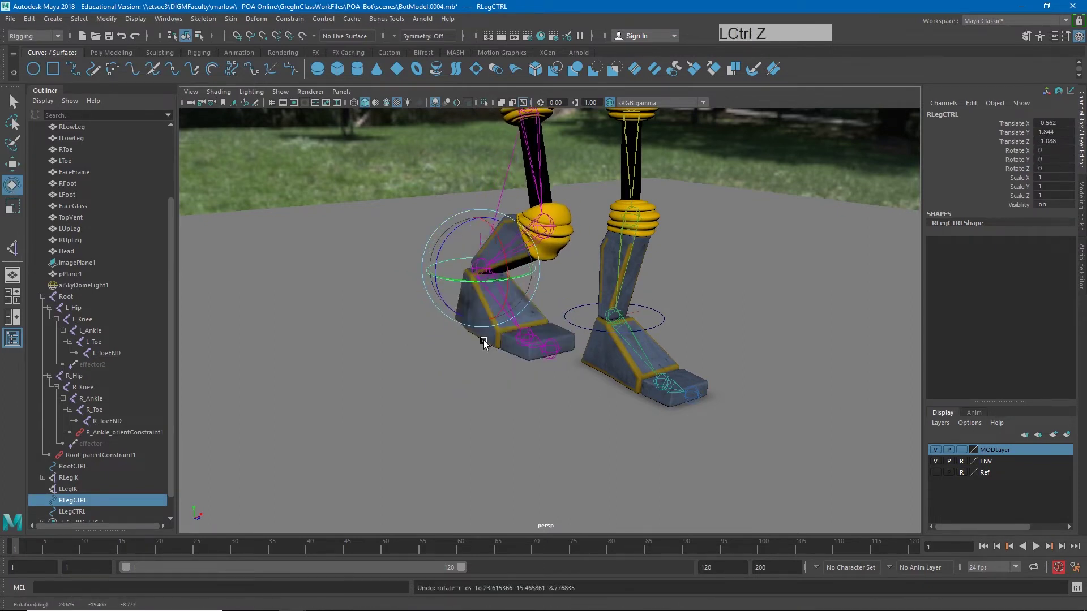
left_click(379, 346)
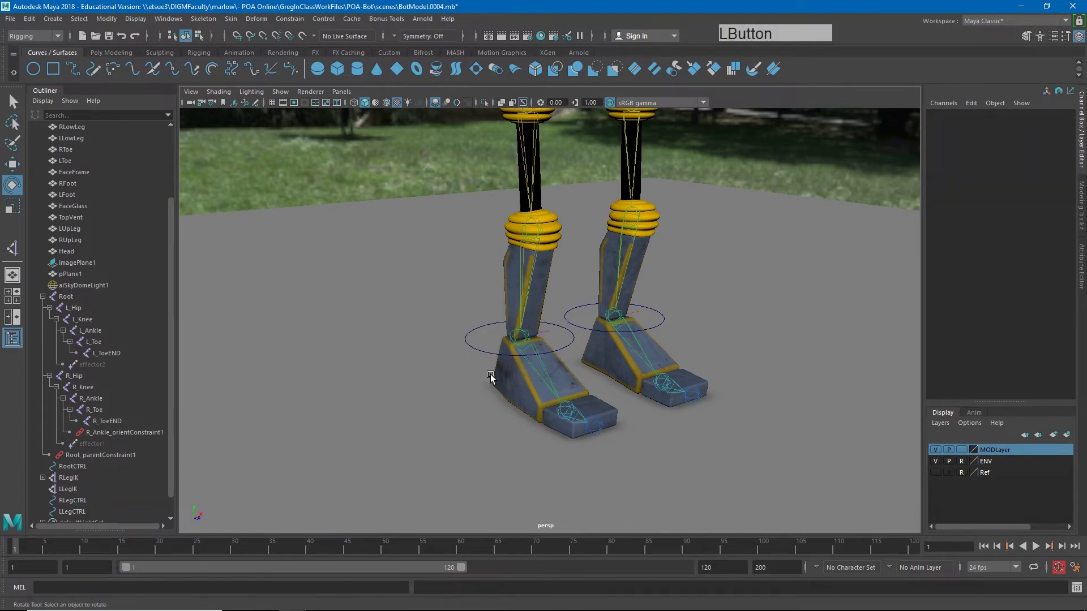
left_click(498, 356)
left_click_drag(474, 371, 573, 425, "alt")
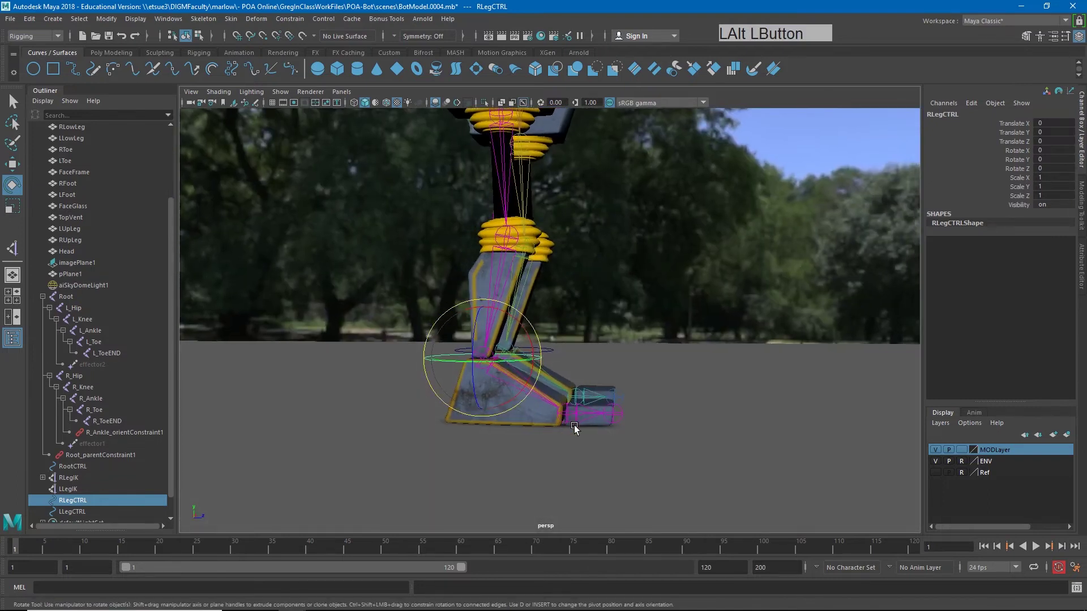
left_click(551, 403)
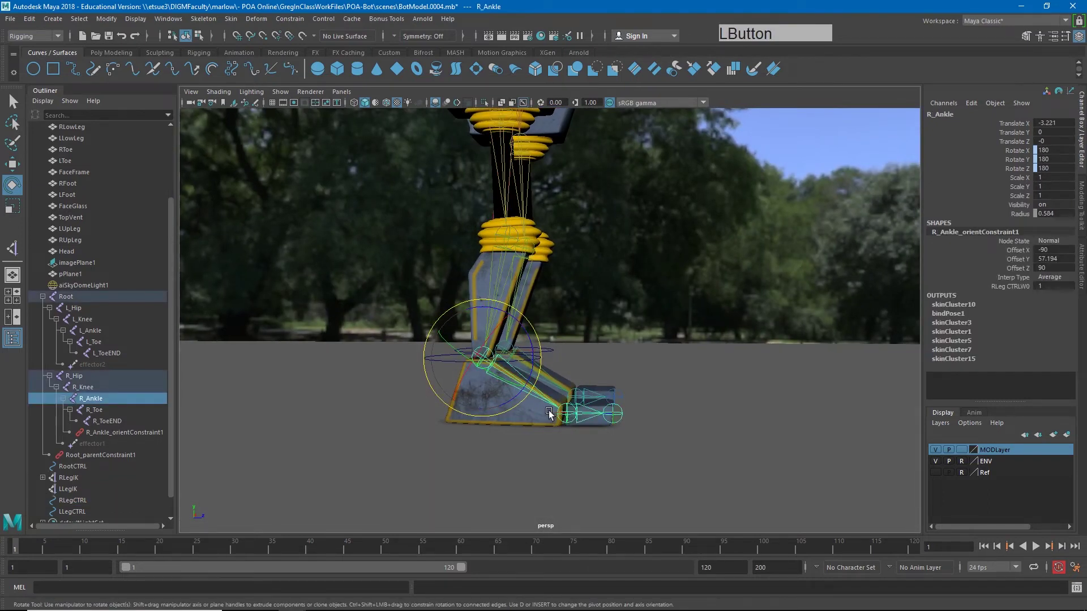
left_click(400, 366)
Move RLegCTRL forward along Z and bend R_Toe about 35 degrees.
left_click(435, 362)
key("w")
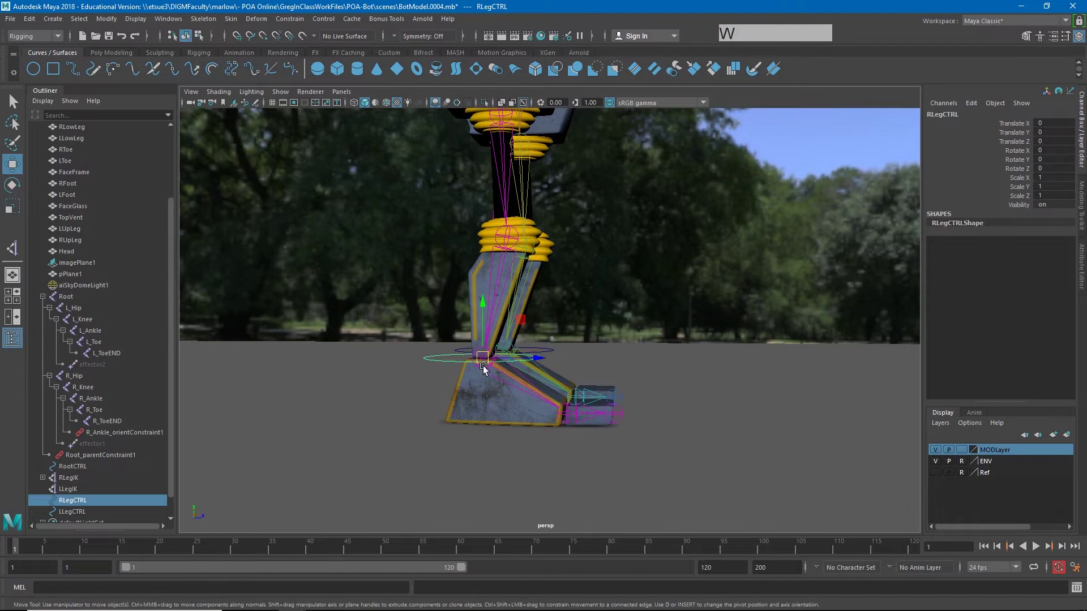
left_click_drag(509, 364, 491, 380)
key("e")
left_click(479, 415)
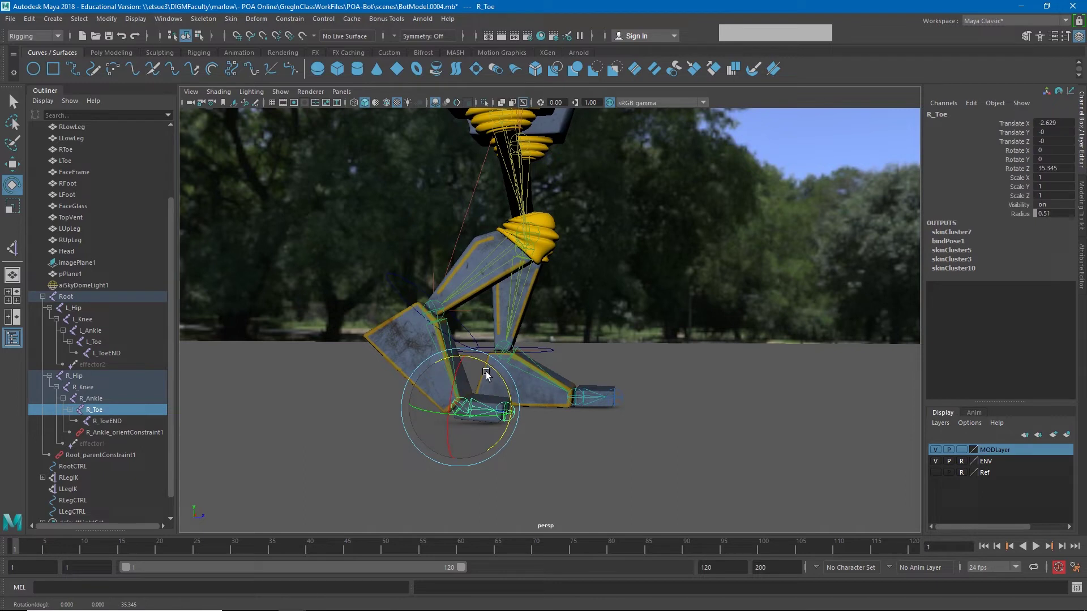
Undo five times to clear the toe bend, foot moves and R_Ankle_orientConstraint1.
key("ctrl+z")
key("ctrl+z")
key("ctrl+z")
key("ctrl+z")
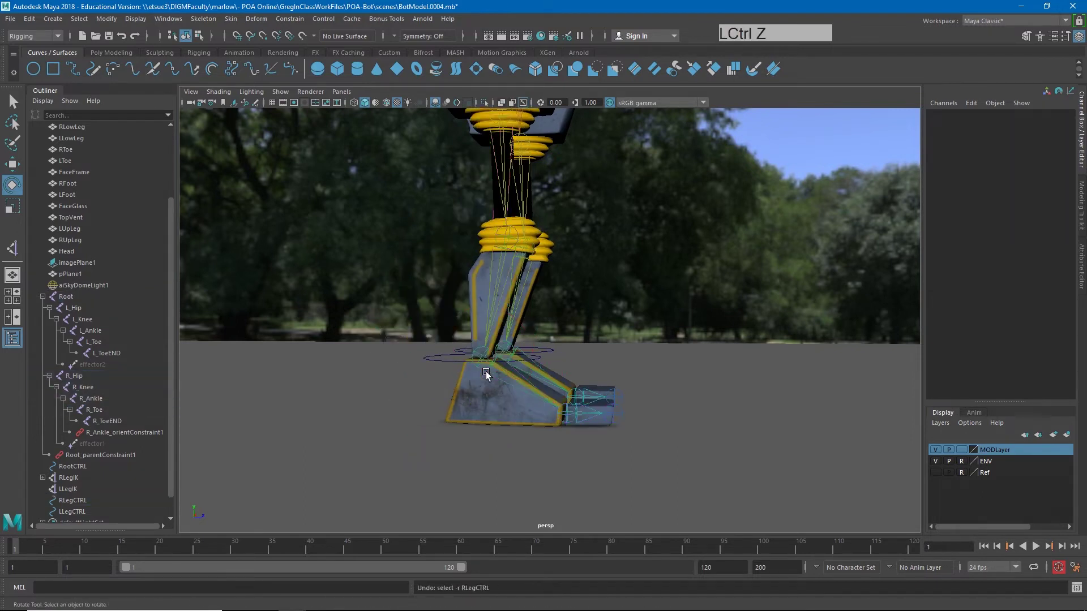
key("ctrl+z")
key("ctrl+z")
key("ctrl+z")
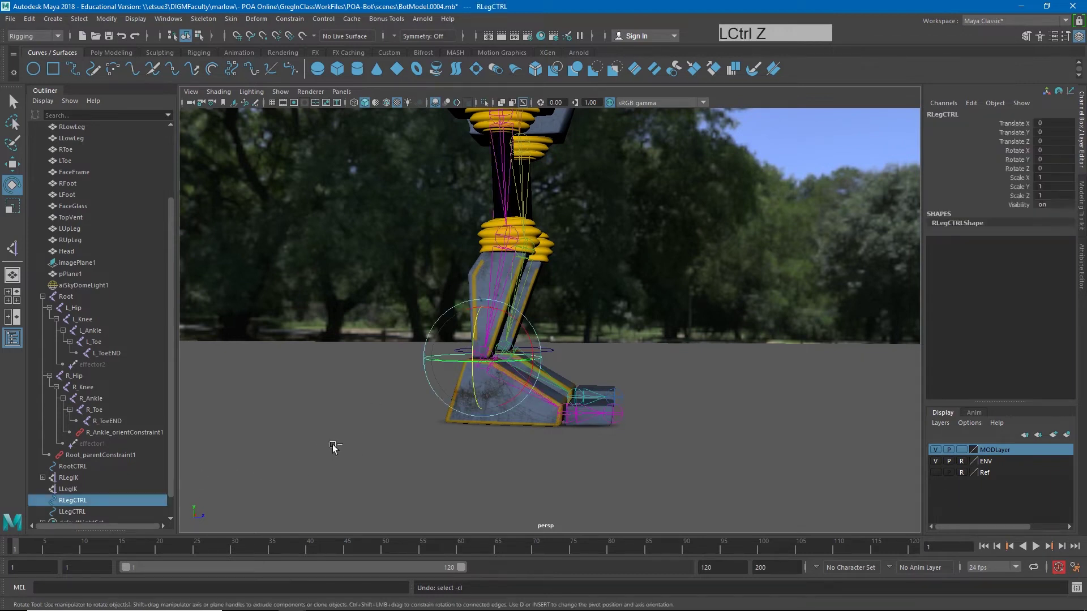
key("ctrl+z")
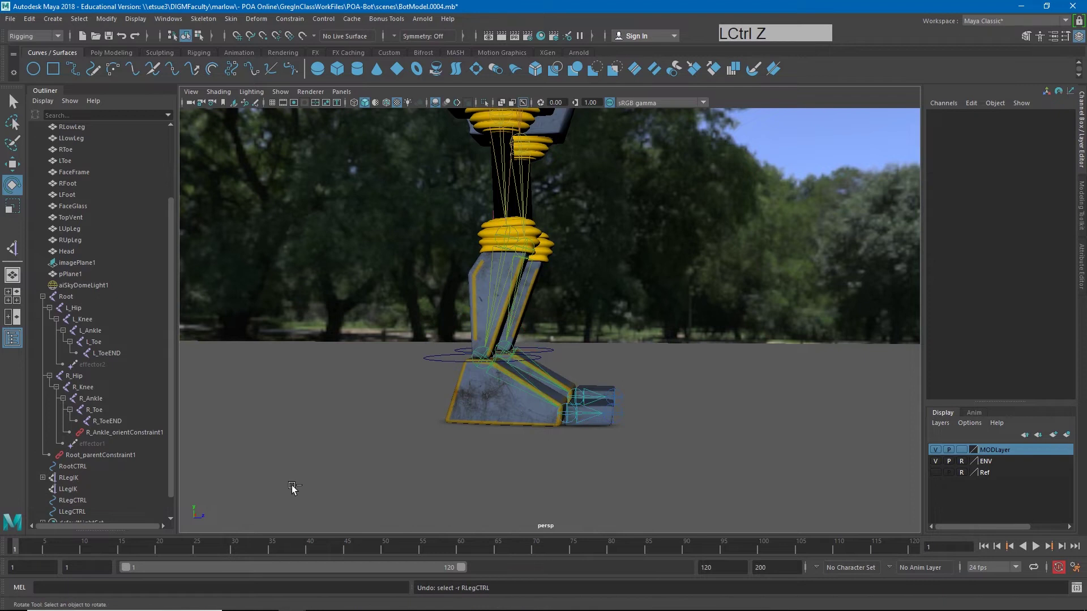
key("ctrl+z")
key("ctrl+z")
key("ctrl+z")
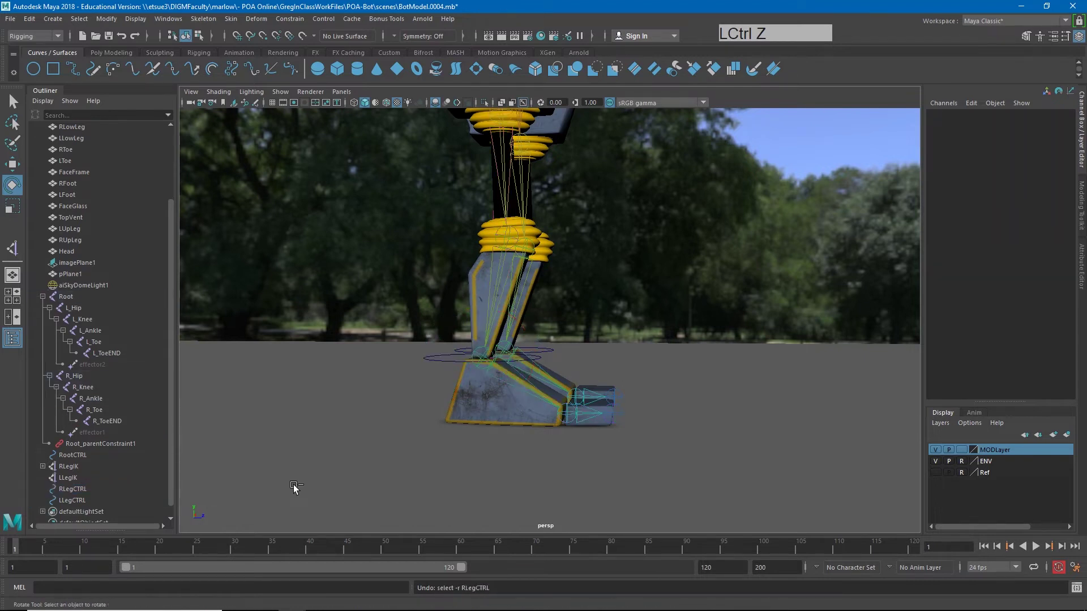
key("ctrl+z")
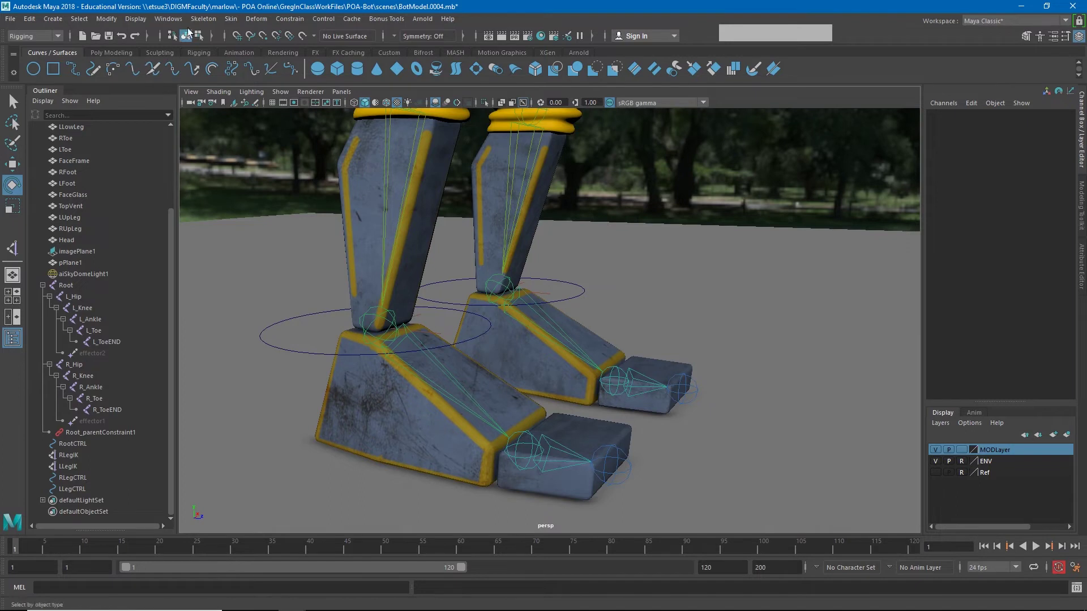
Create an IK handle from R_Ankle to R_Toe and test-move it, undoing the move.
left_click(203, 19)
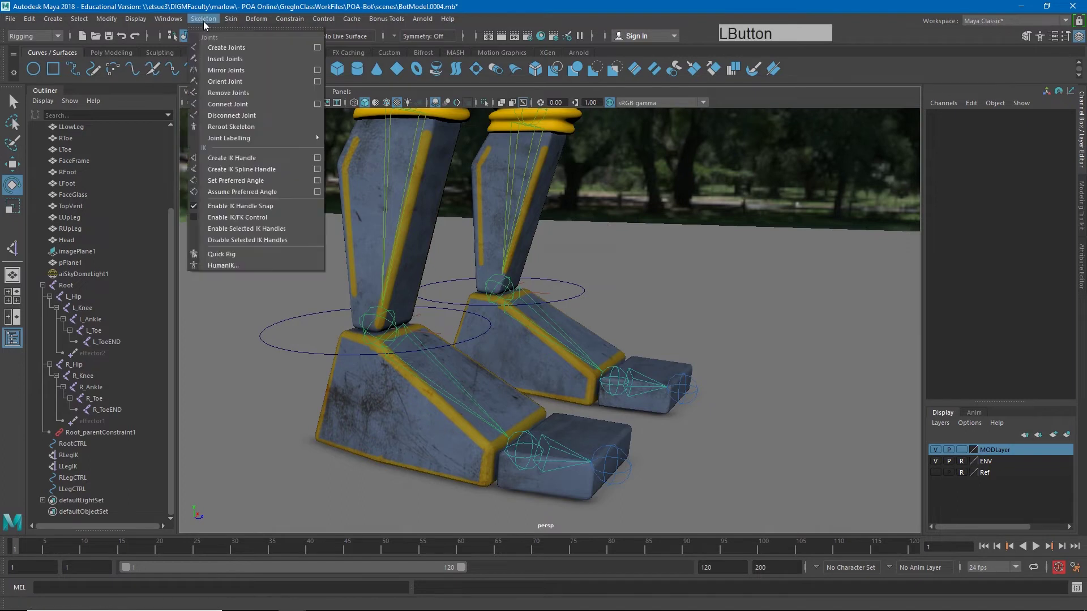
left_click(232, 158)
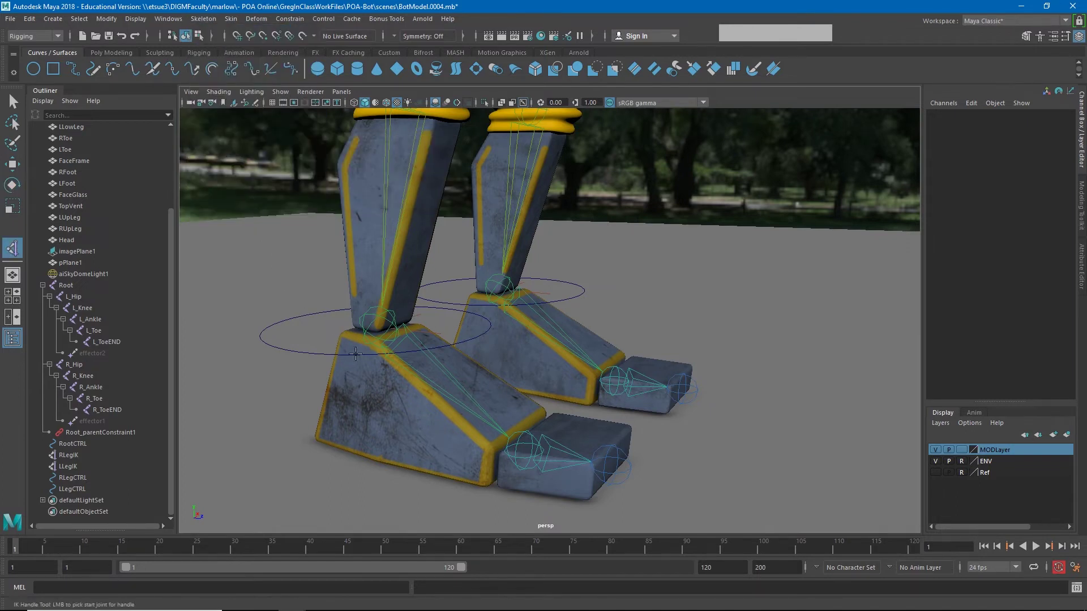
left_click(377, 323)
left_click(519, 448)
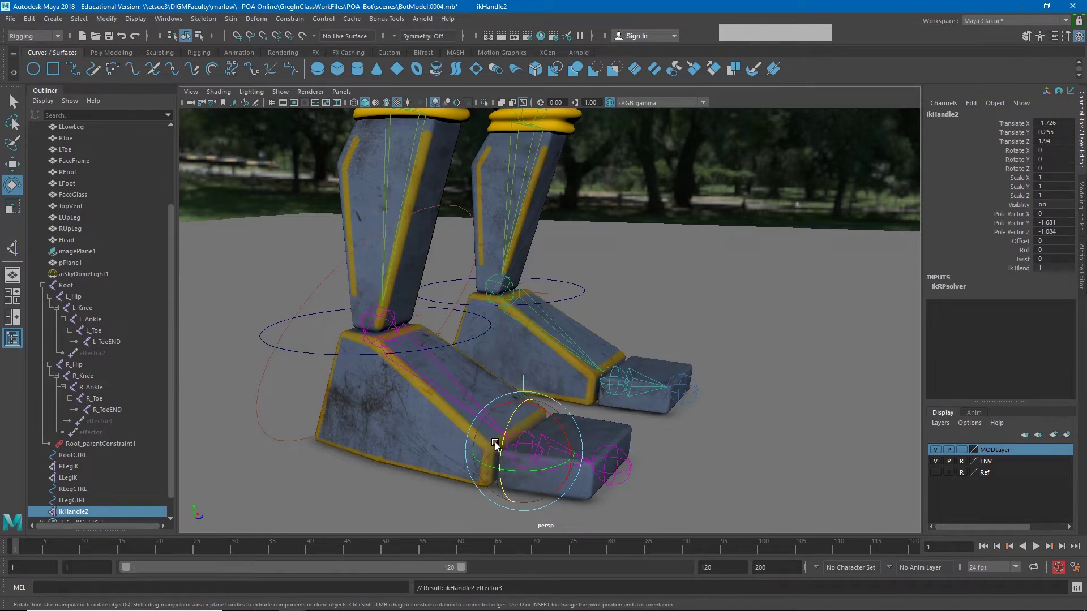
left_click_drag(437, 449, 458, 446, "alt")
key("w")
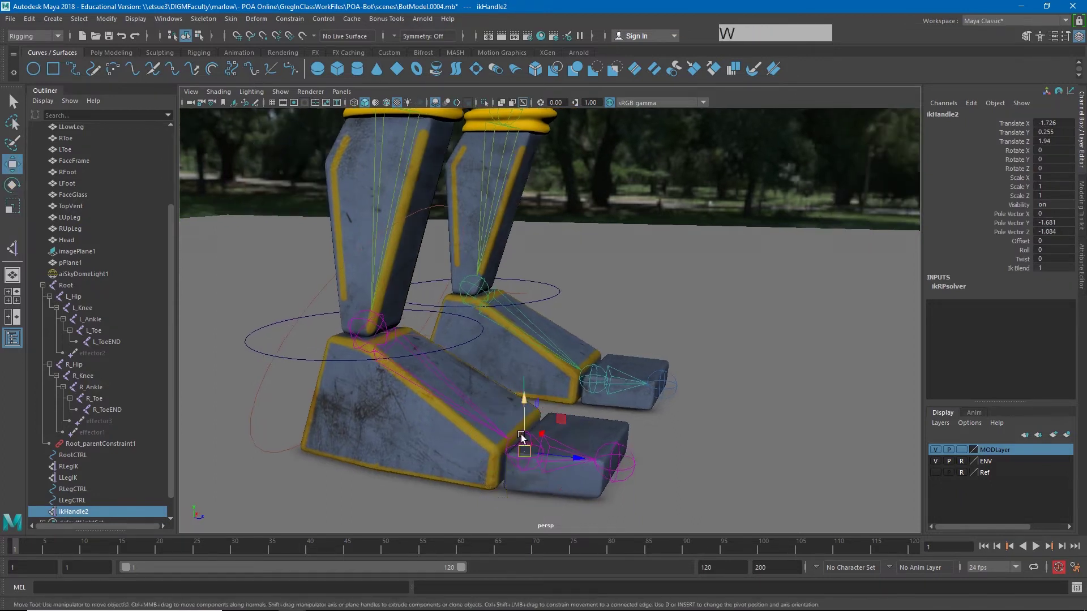
left_click_drag(524, 409, 526, 317)
key("ctrl+z")
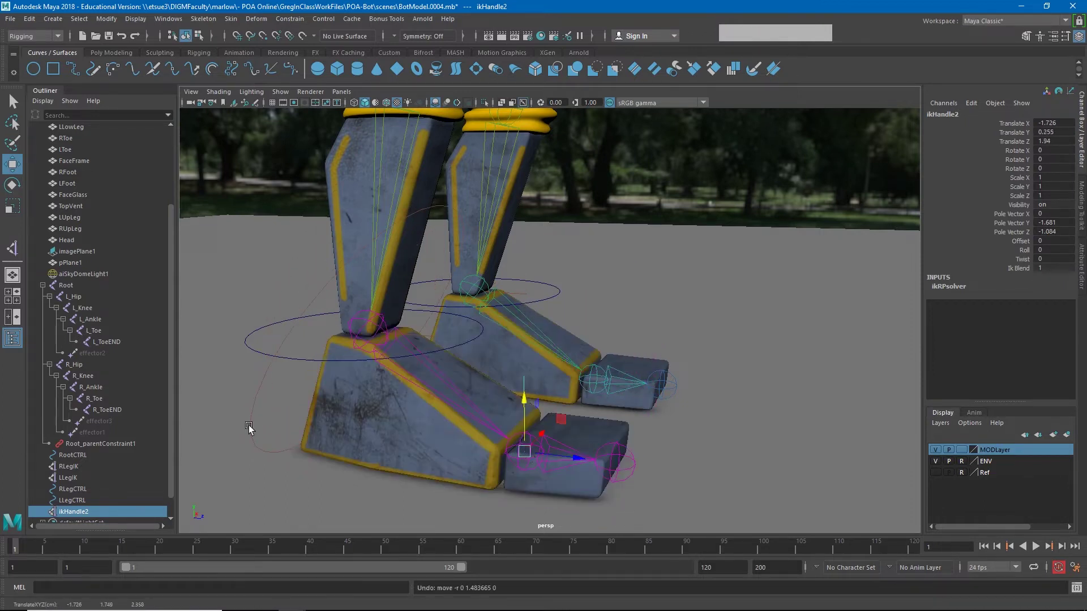
Rename the new ikHandle2 to RFootIK.
double_click(81, 513)
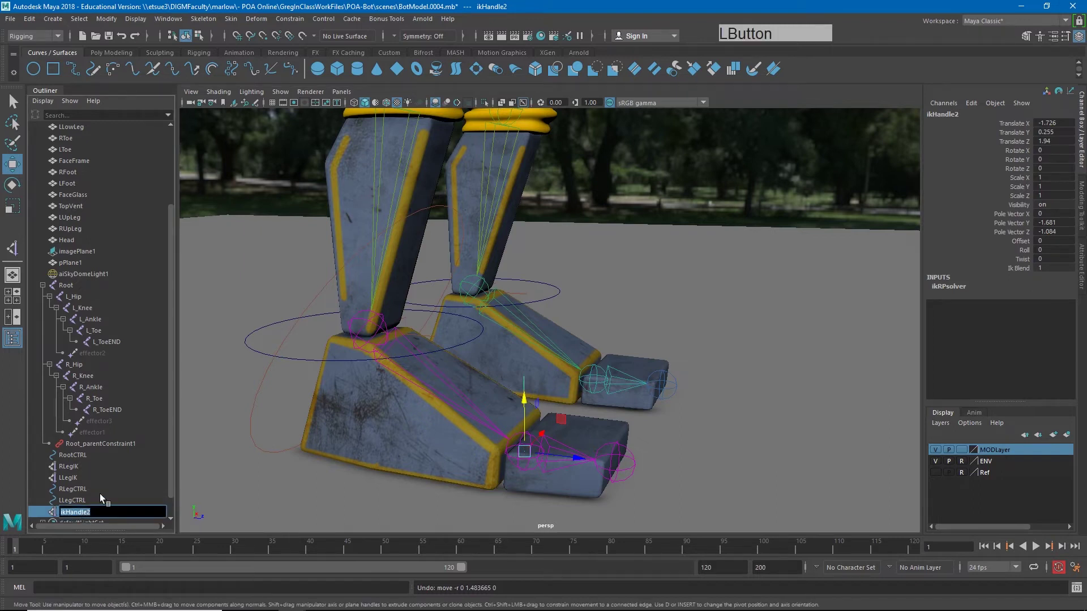
type("R")
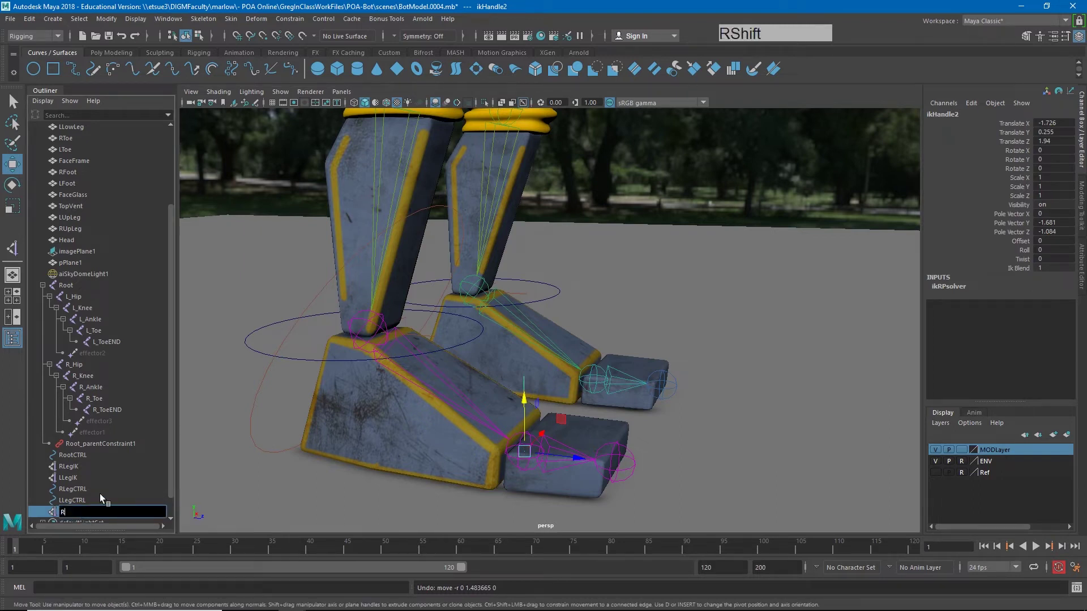
type("FootIK")
key("Return")
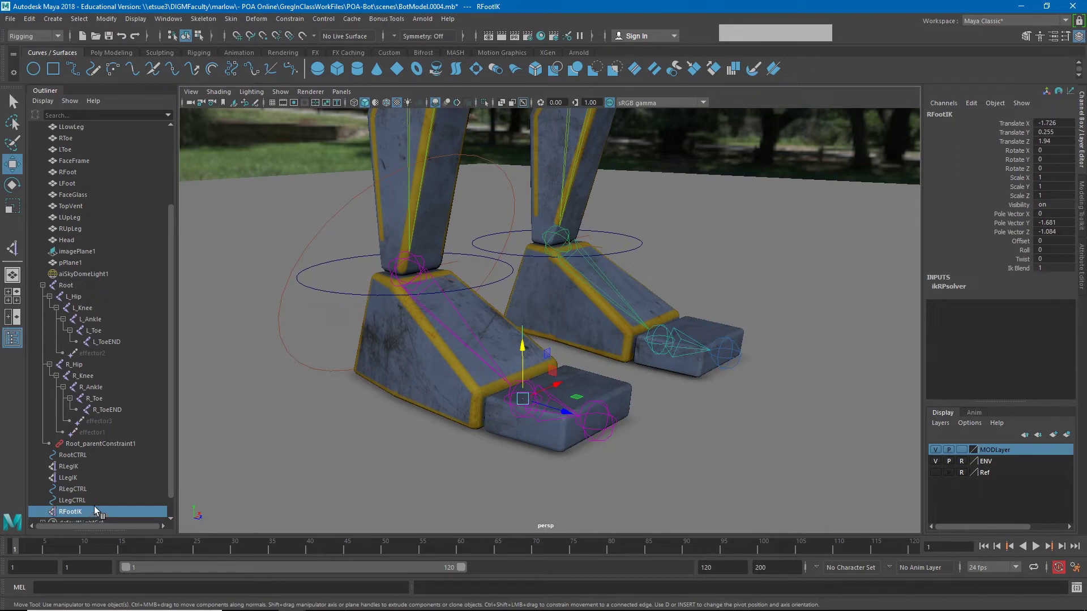
Group RFootIK into group1 and test-rotate the group, undoing the rotation.
key("ctrl+g")
left_click(73, 513)
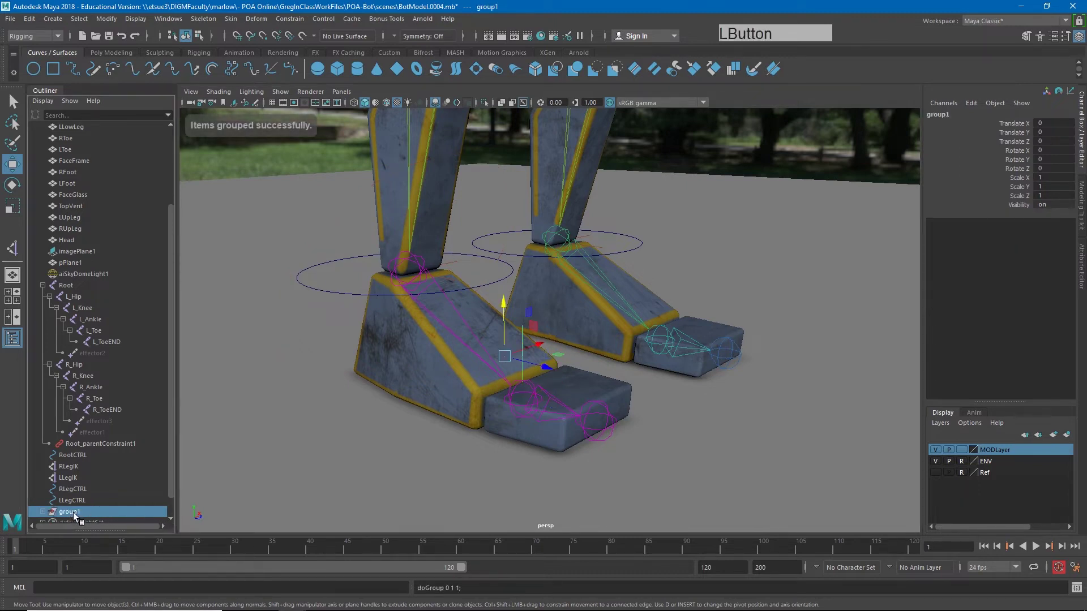
left_click(42, 511)
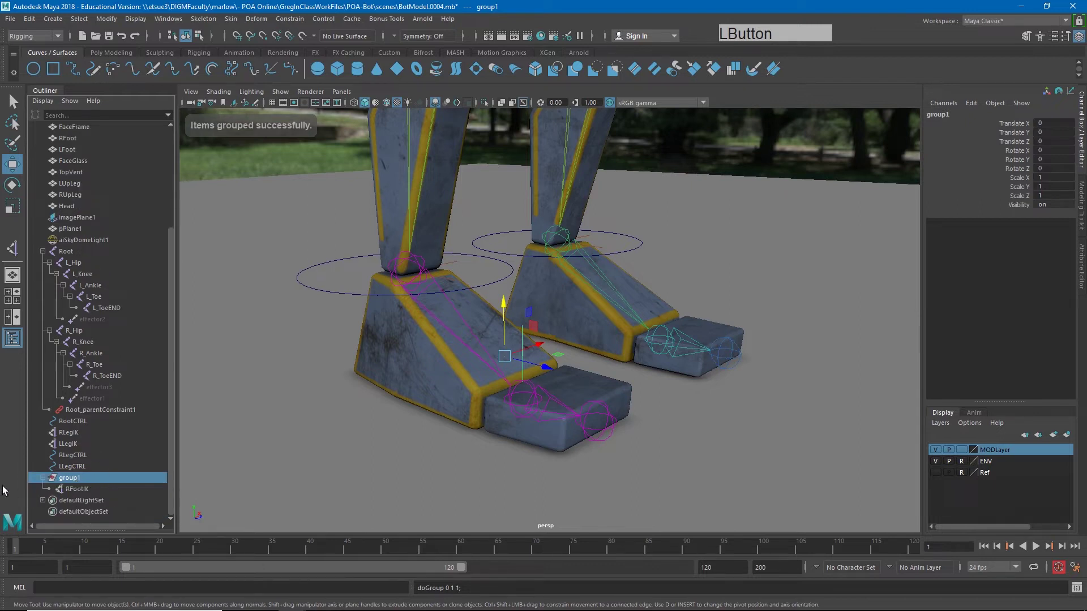
left_click_drag(451, 439, 255, 441, "alt")
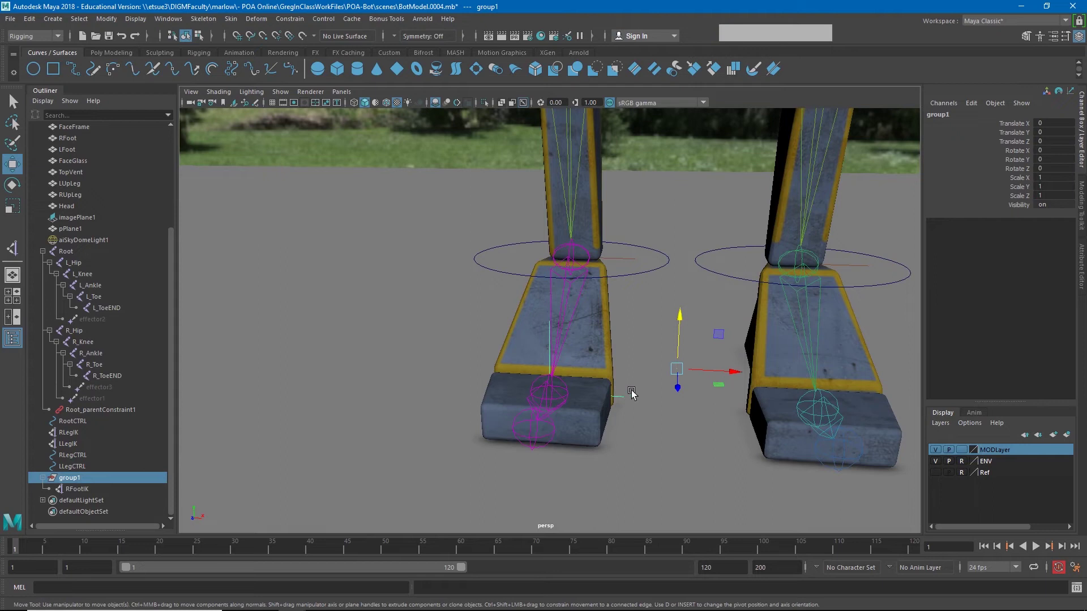
key("e")
left_click_drag(658, 362, 622, 346)
key("ctrl+z")
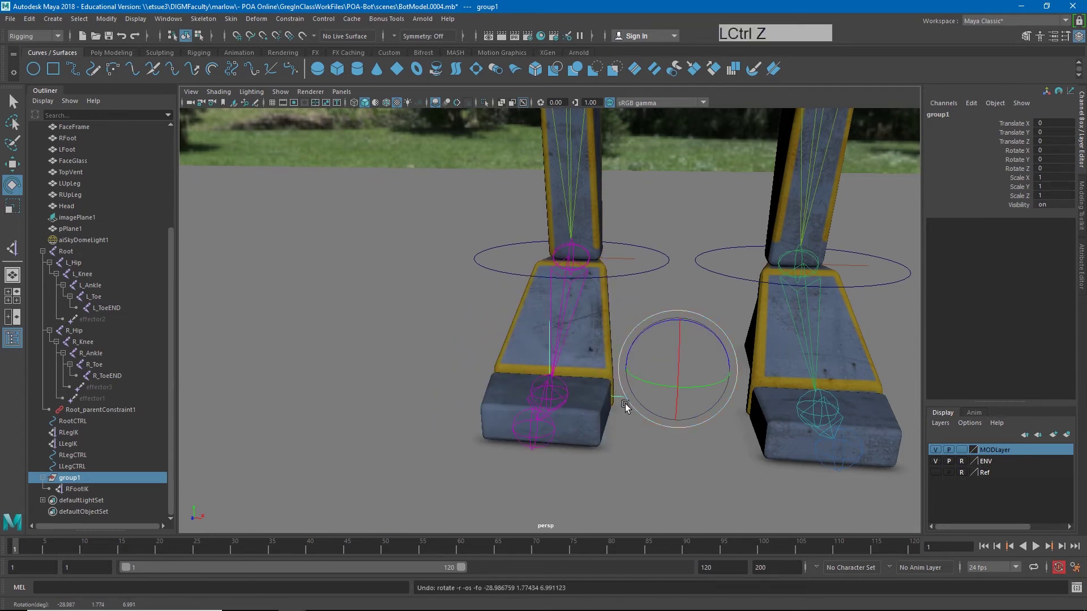
Hide the leg meshes and snap group1's pivot onto the R_Toe joint.
left_click(935, 450)
left_click_drag(621, 352, 682, 347, "alt")
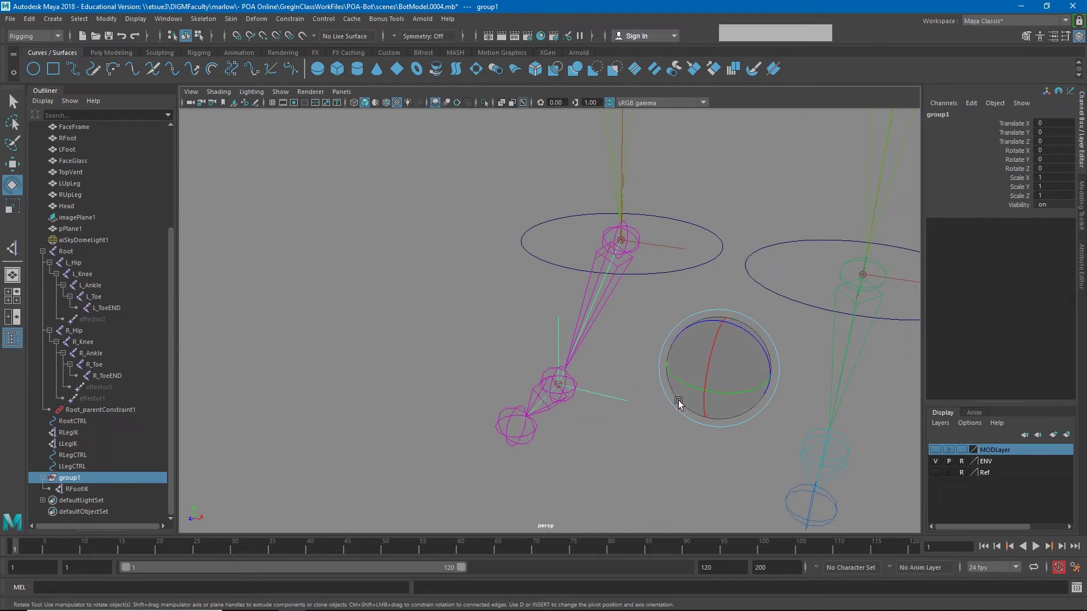
key("d")
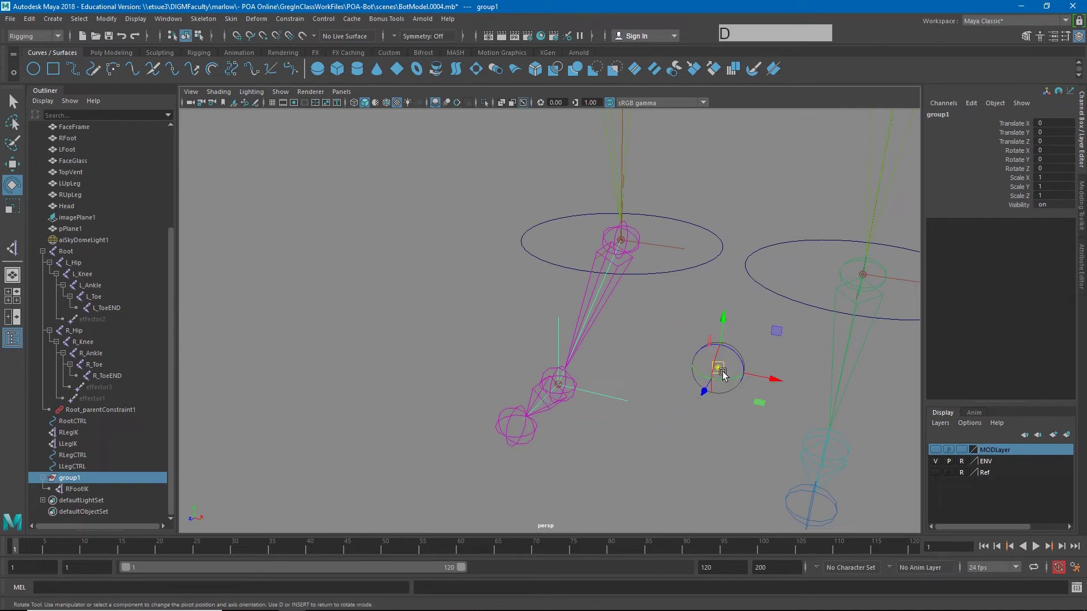
key("v")
mouse_move(722, 369)
left_mouse_down()
mouse_move(558, 385)
mouse_move(611, 453)
left_mouse_up()
key("ctrl+z")
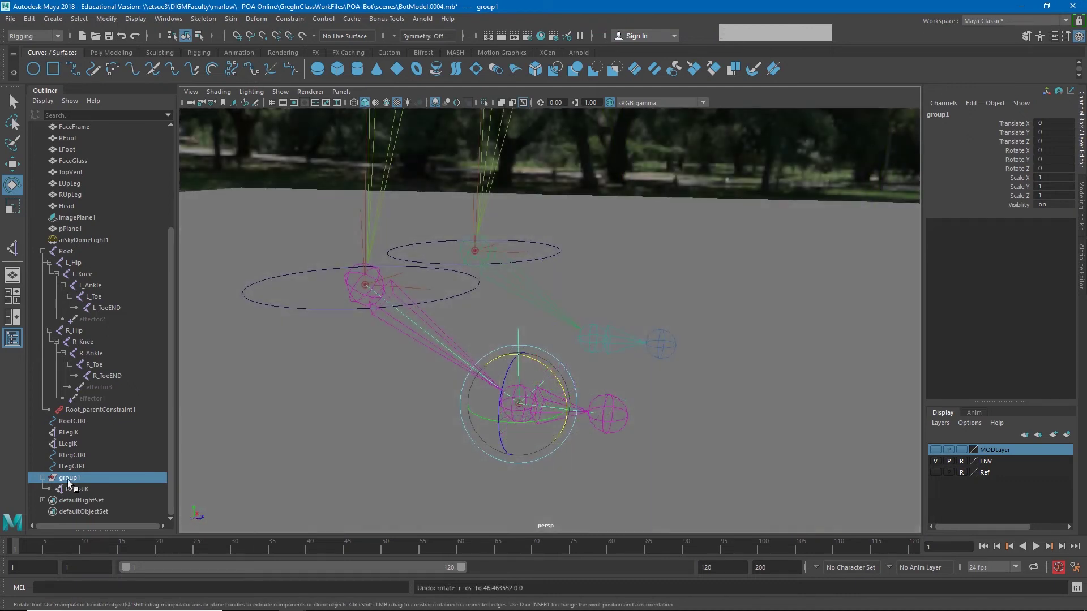
left_click(67, 480)
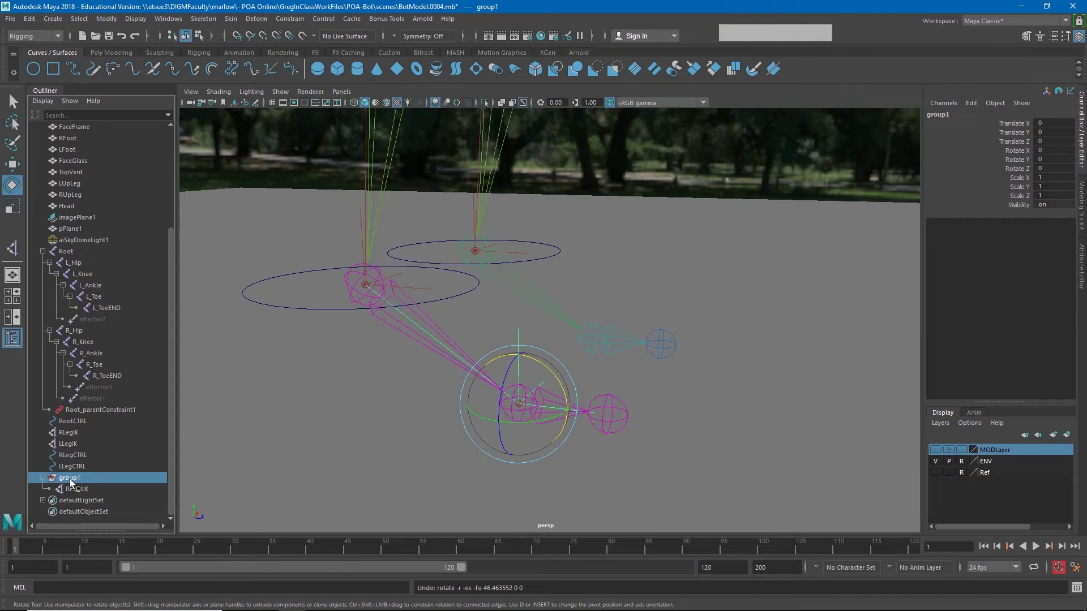
Rename group1 to RFootIKGRP.
double_click(68, 479)
type("R")
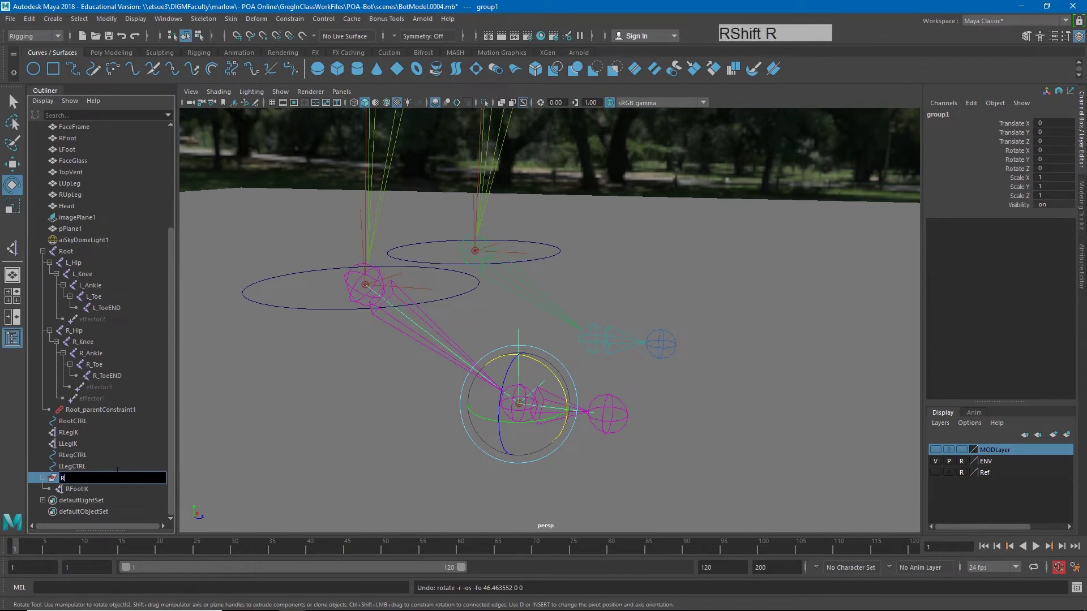
type("FootIKGRP")
key("Return")
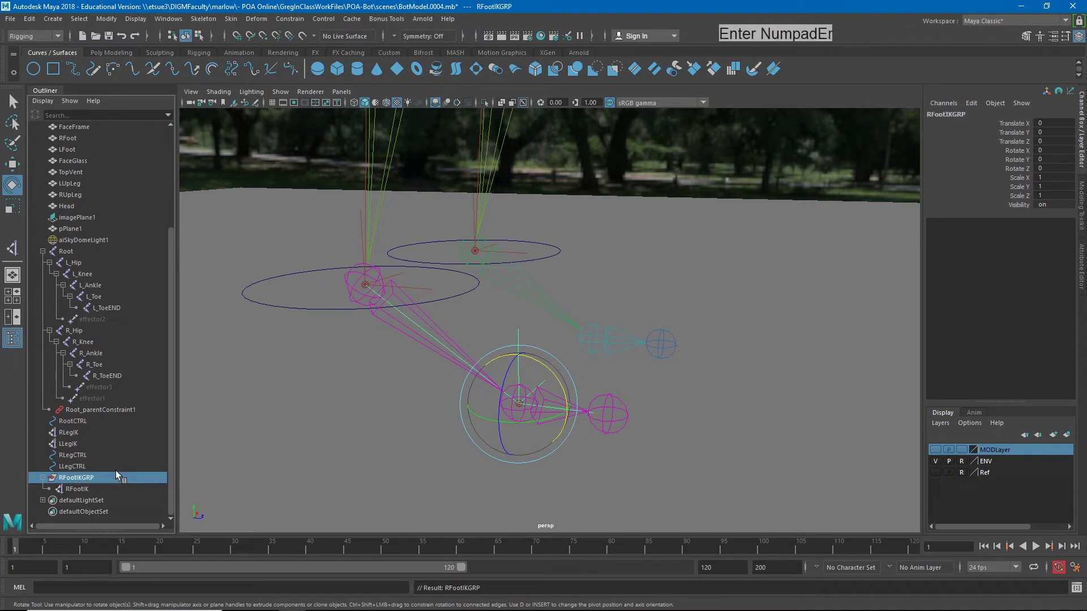
Parent-constrain RLegIK to RFootIKGRP, then clear the selection.
left_click(76, 480)
key("ctrl")
left_click(66, 433, "ctrl")
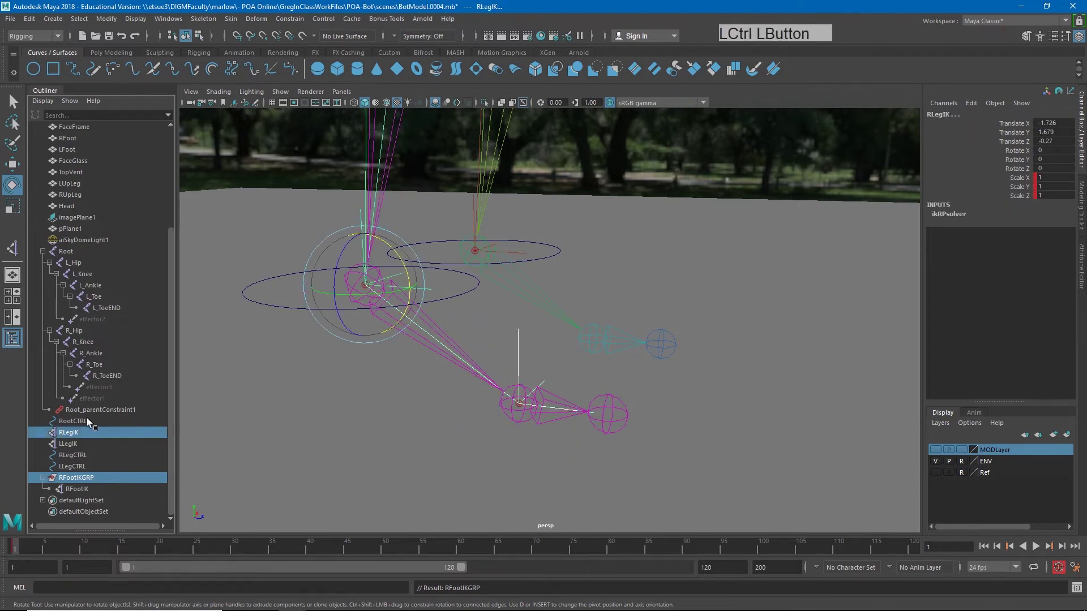
left_click(294, 21)
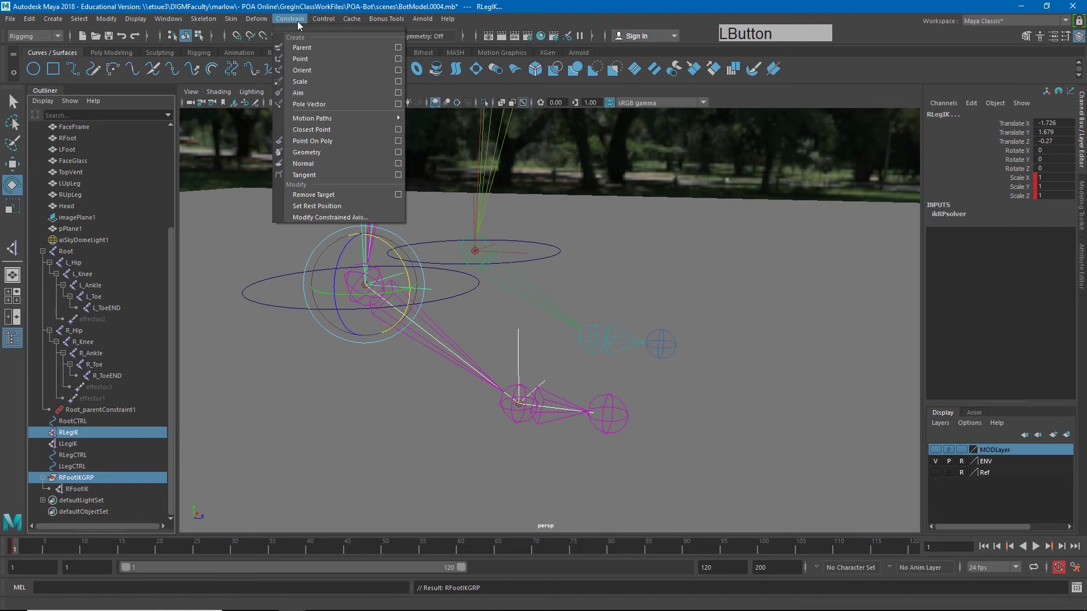
left_click(306, 49)
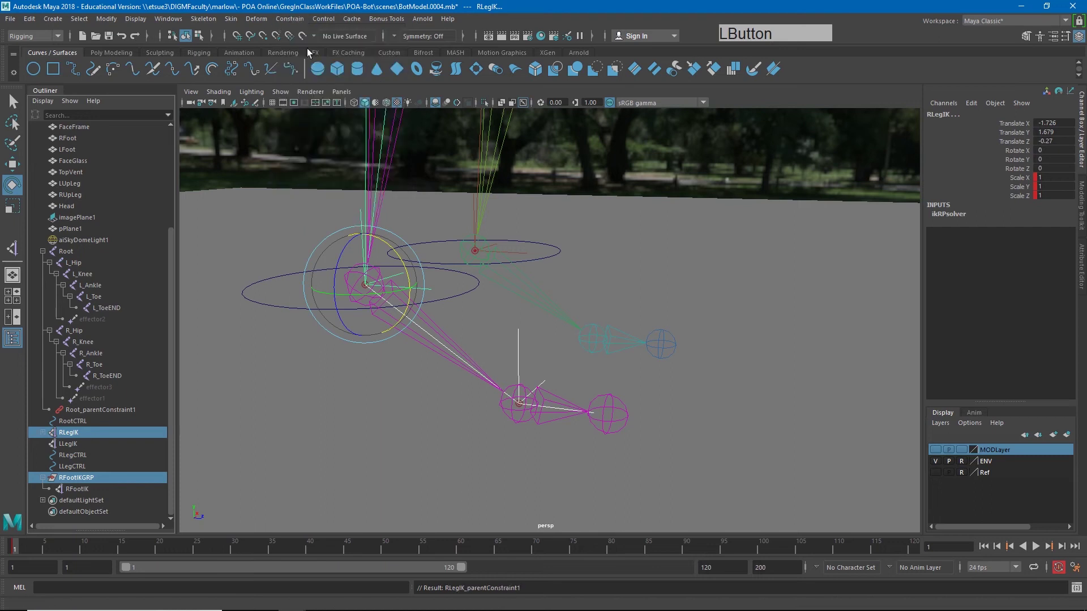
left_click(390, 411)
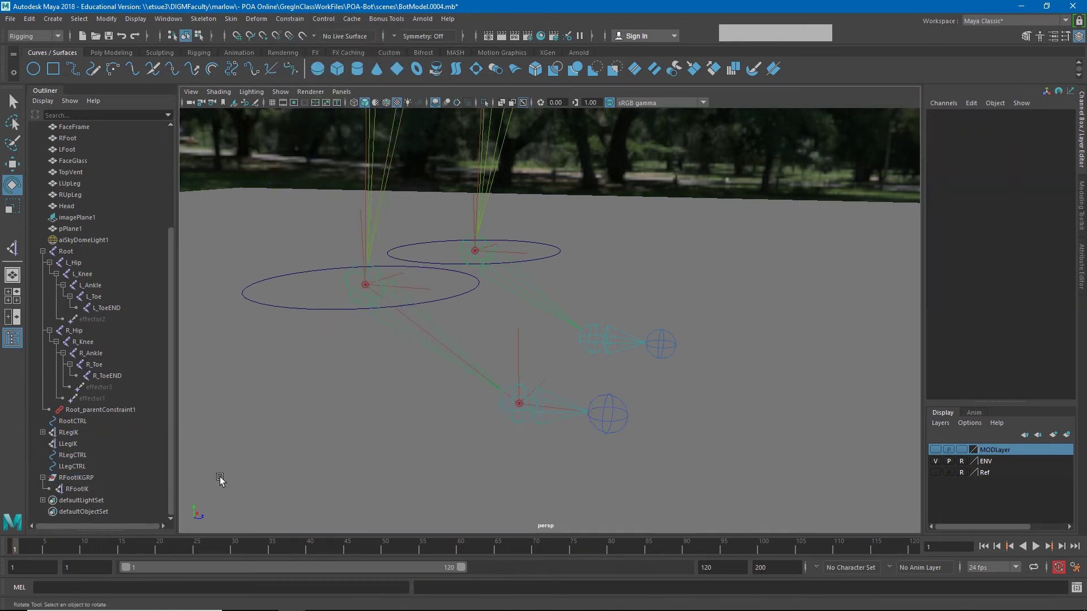
left_click(78, 477)
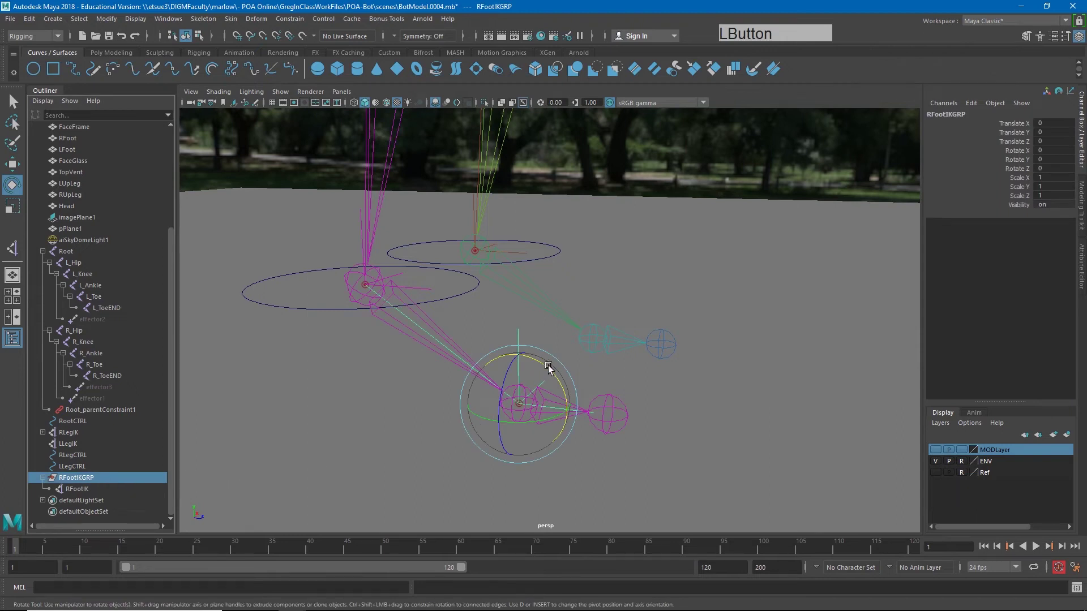
left_click_drag(548, 365, 556, 396)
key("ctrl+z")
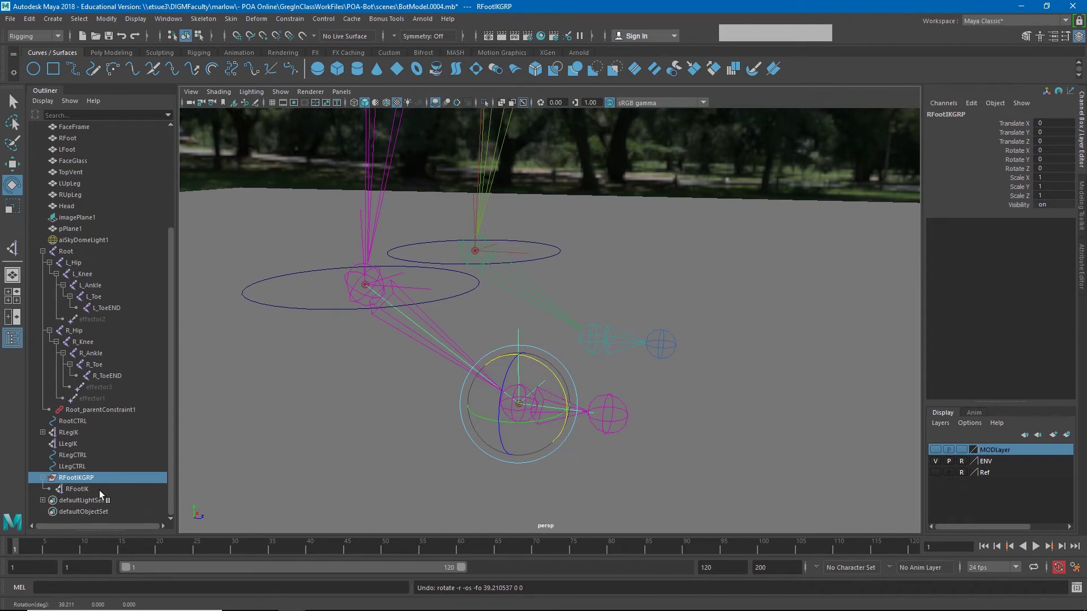
left_click(71, 480)
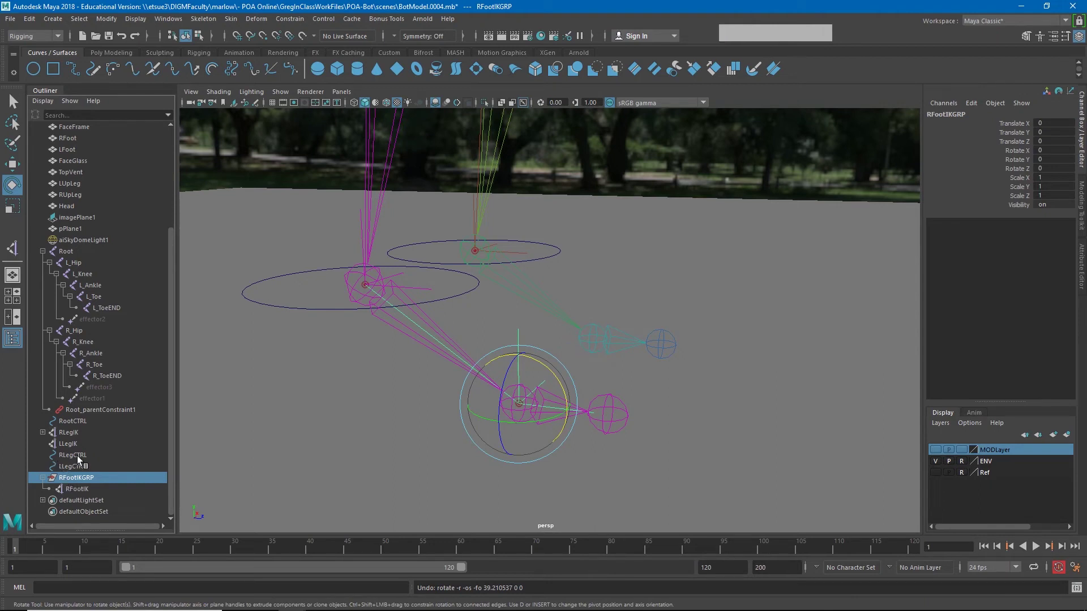
left_click_drag(77, 457, 68, 481)
Parent RFootIKGRP under RLegCTRL, then test-rotate the leg control and foot group and undo.
middle_click_drag(68, 482, 67, 455)
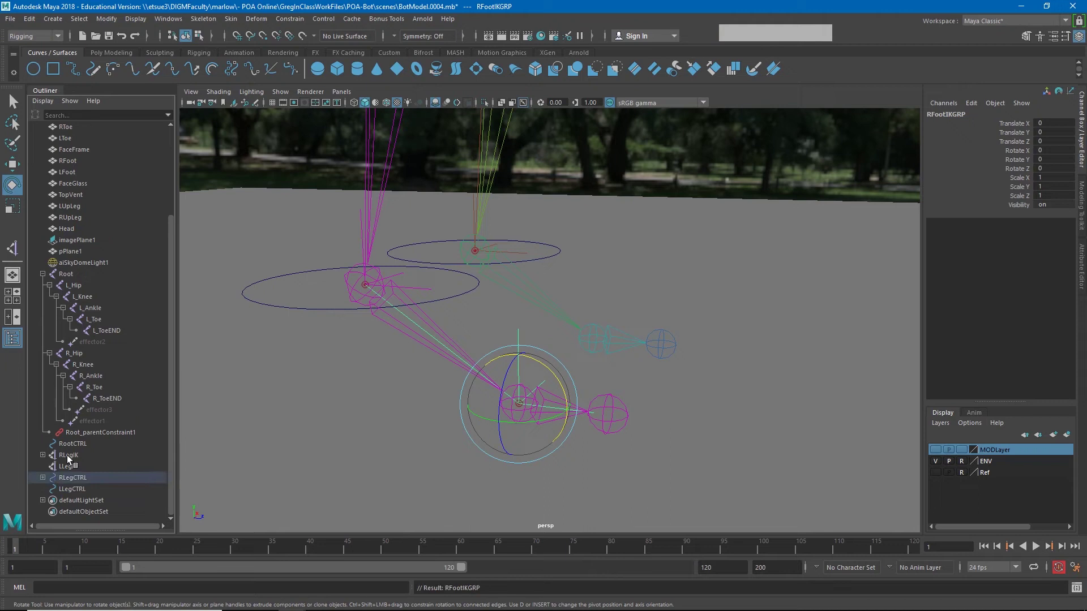
left_click(290, 468)
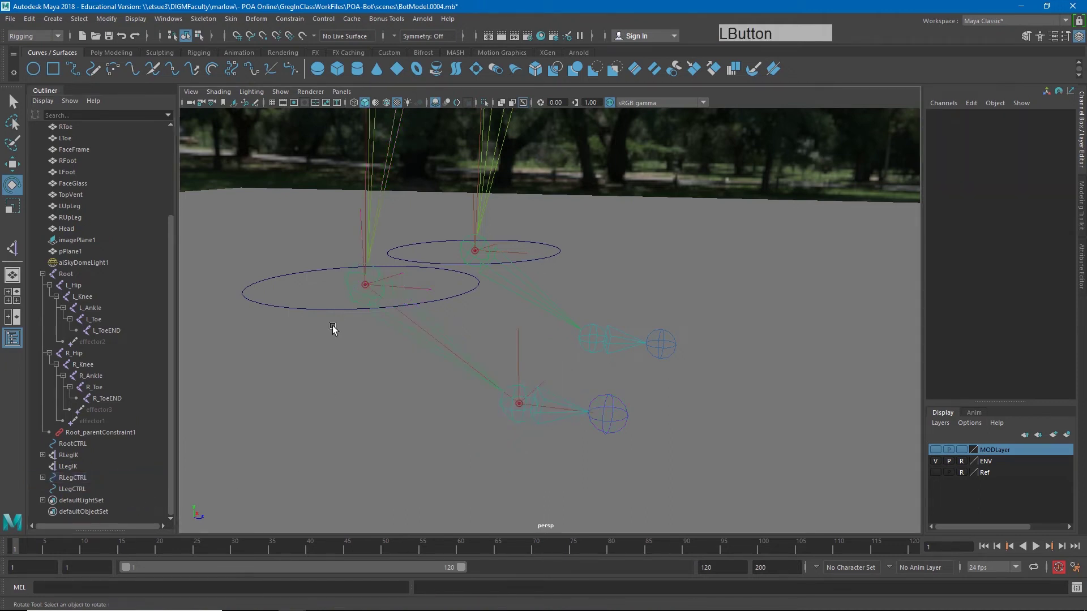
left_click(315, 306)
mouse_move(373, 268)
left_mouse_down()
mouse_move(371, 246)
mouse_move(380, 287)
mouse_move(378, 253)
left_mouse_up()
left_click(42, 478)
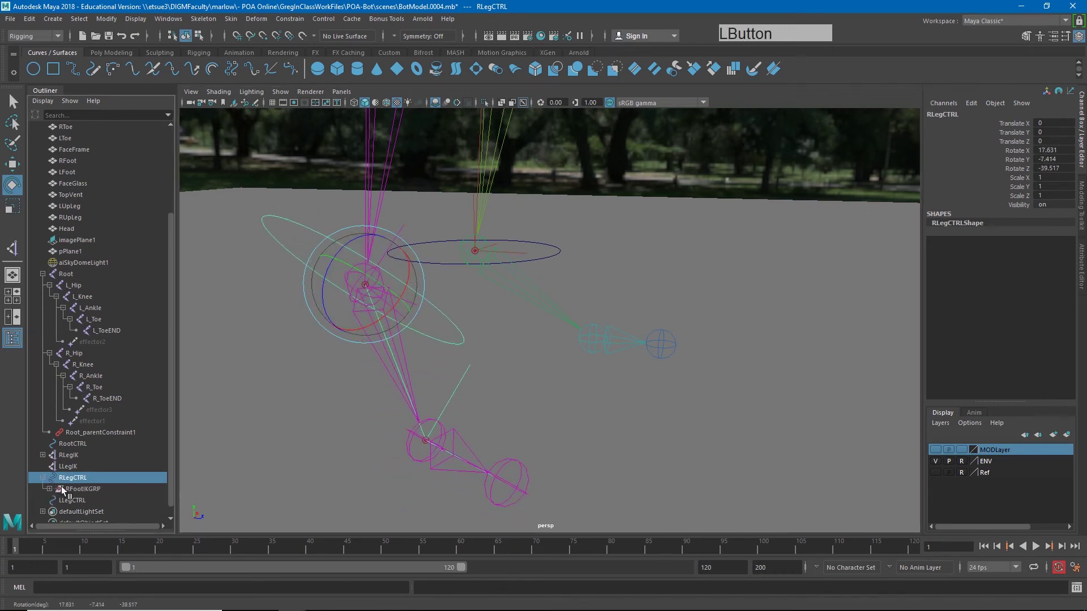
left_click(79, 489)
left_click_drag(477, 430, 451, 439)
key("ctrl+z")
key("ctrl+z")
key("ctrl+z")
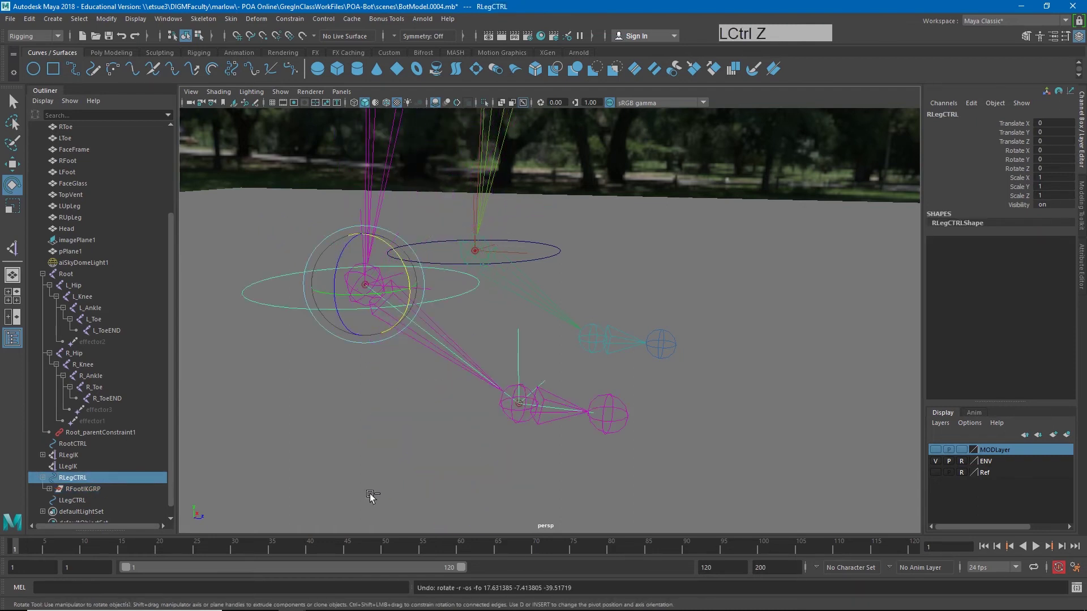
Turn MODLayer visibility back on and tilt RFootIKGRP in X on its ball pivot.
left_click(936, 449)
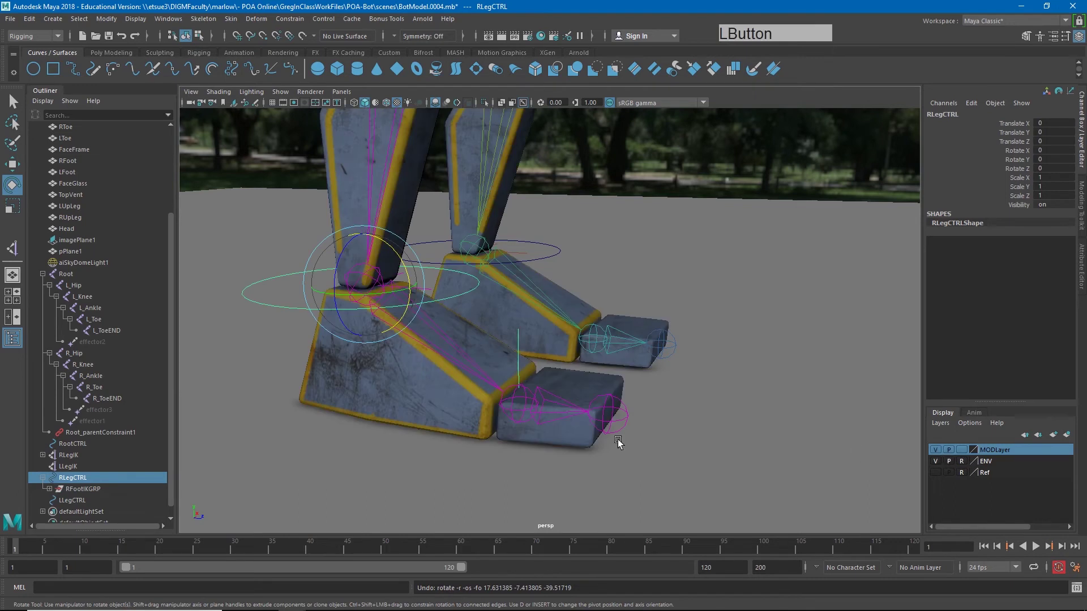
right_click_drag(573, 414, 444, 369, "alt")
left_click_drag(444, 369, 483, 364, "alt")
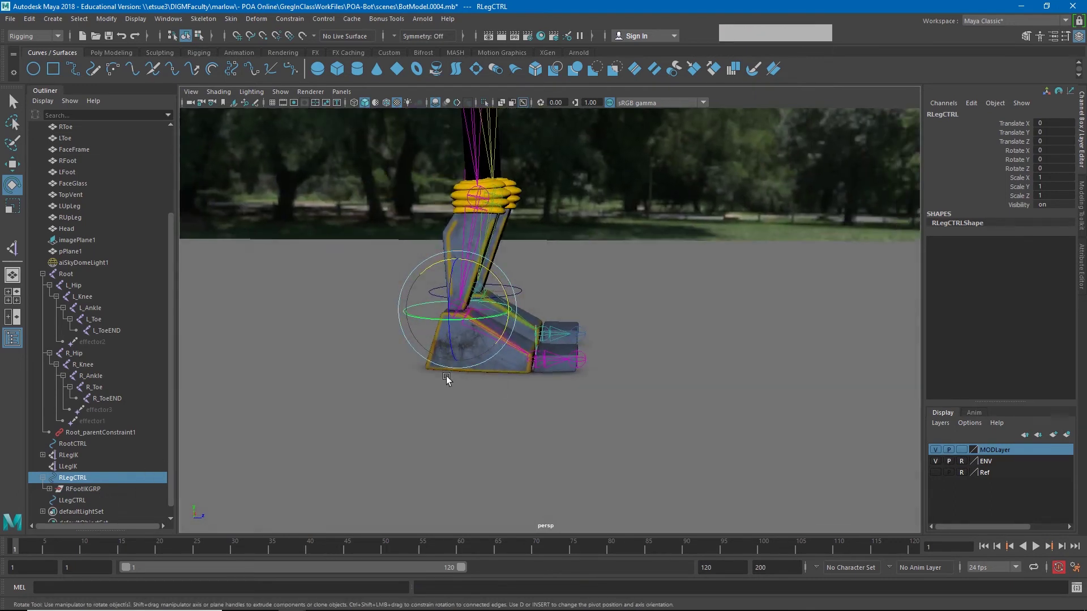
left_click(77, 487)
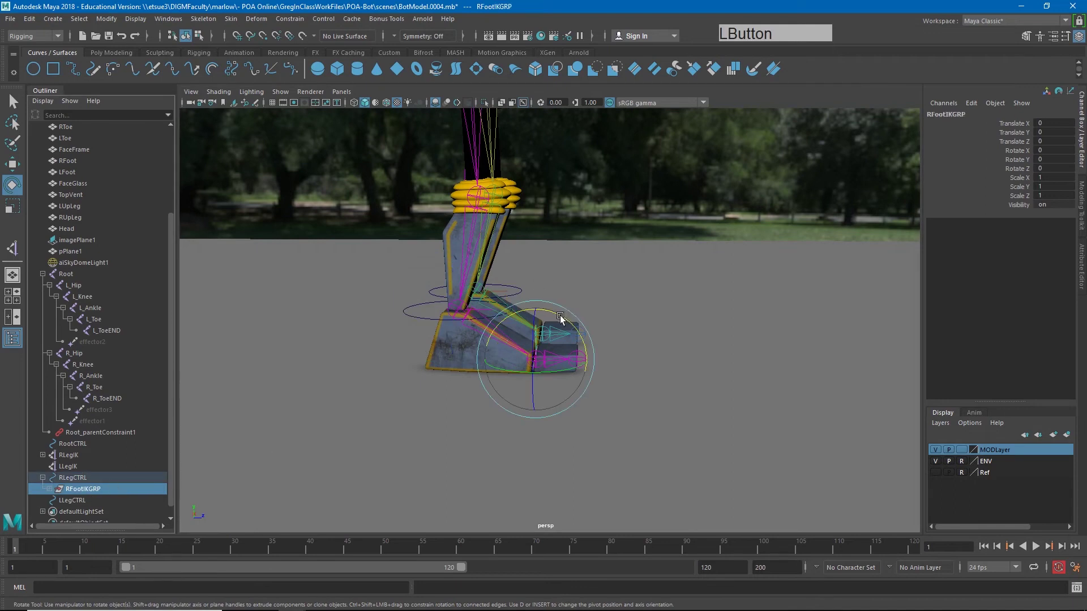
left_click_drag(559, 317, 583, 345)
Undo the right foot tilt and create an IK handle from L_Ankle to L_Toe.
key("z")
key("ctrl+z")
middle_click_drag(701, 322, 521, 299, "alt")
right_click_drag(521, 299, 736, 326, "alt")
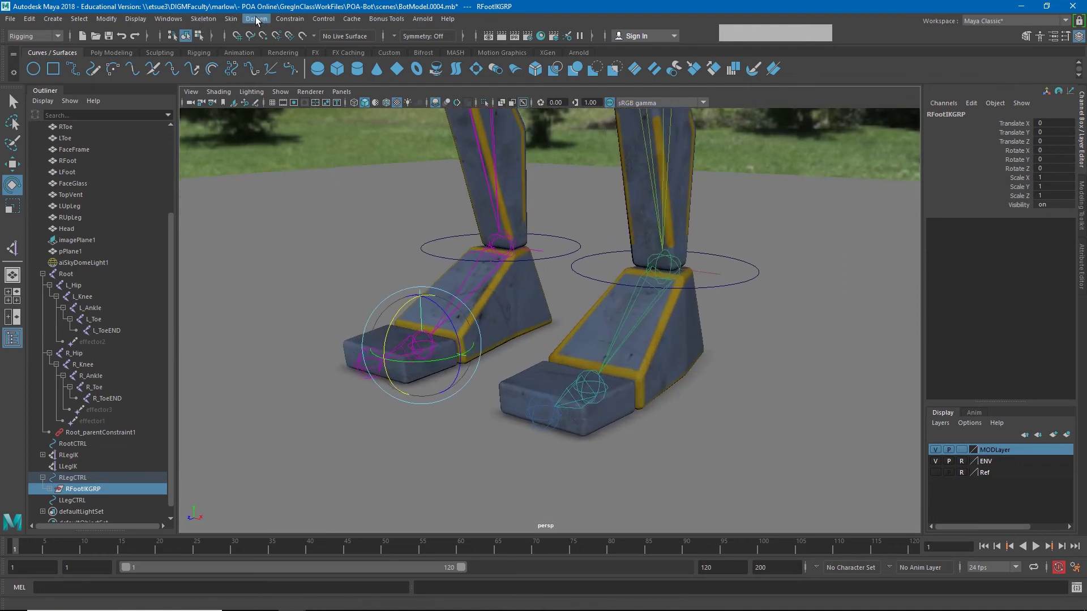
left_click(203, 18)
left_click(260, 158)
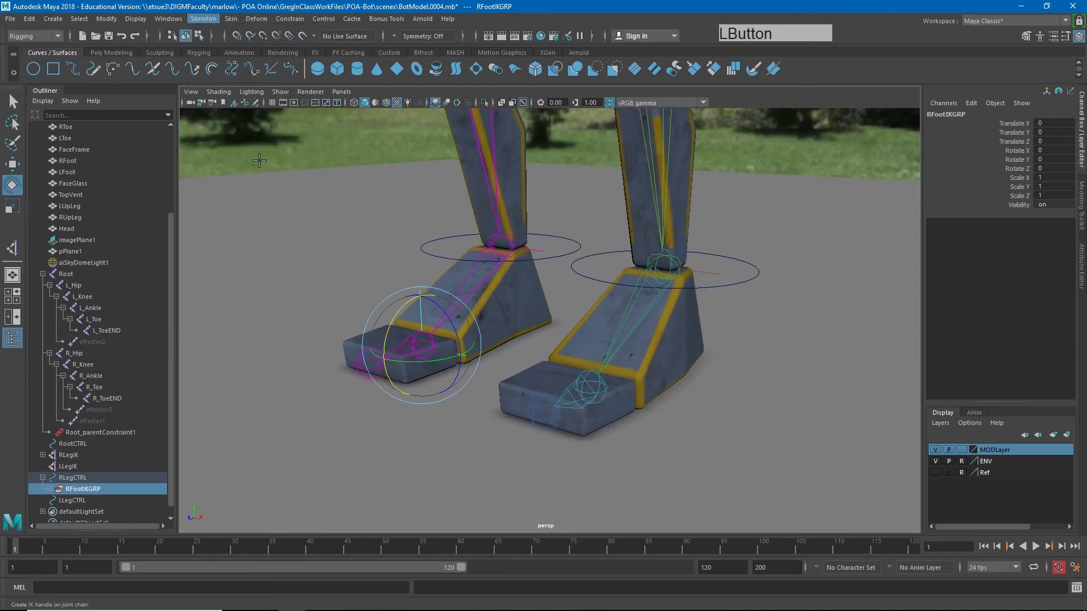
left_click(672, 260)
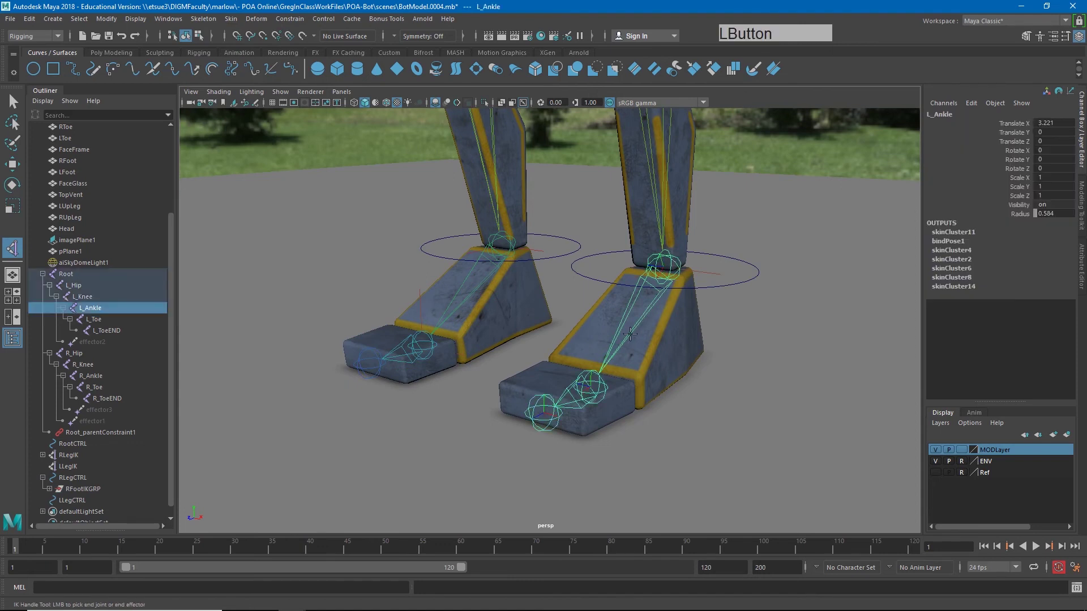
left_click(594, 384)
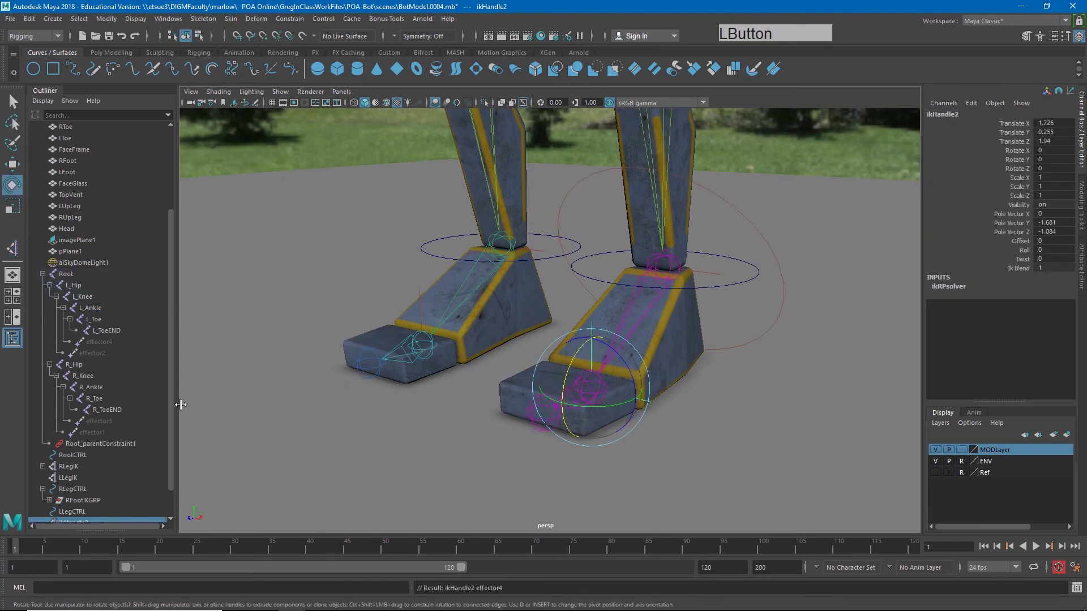
Rename the new handle LFootIK and group it into a group named LFootIKGRP.
scroll(86, 507, "down", 2)
double_click(75, 489)
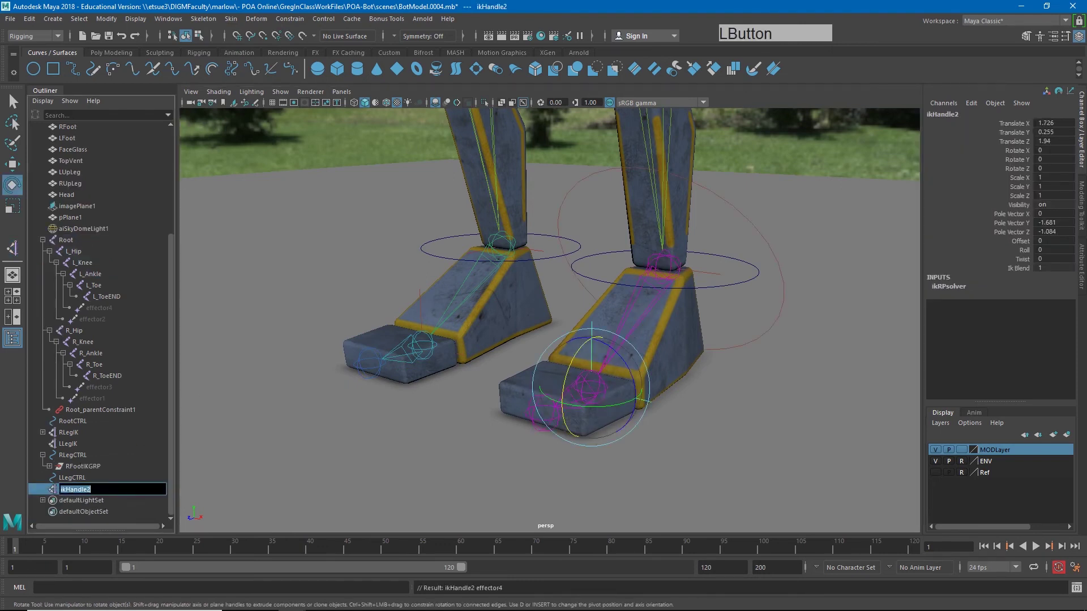
type("LFoot")
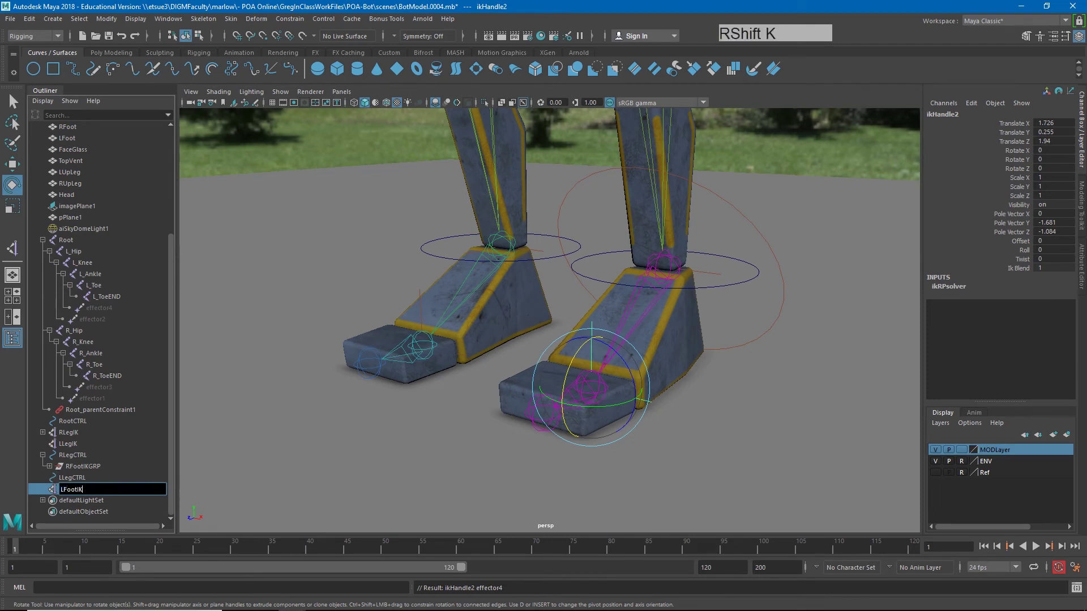
type("IK")
key("Return")
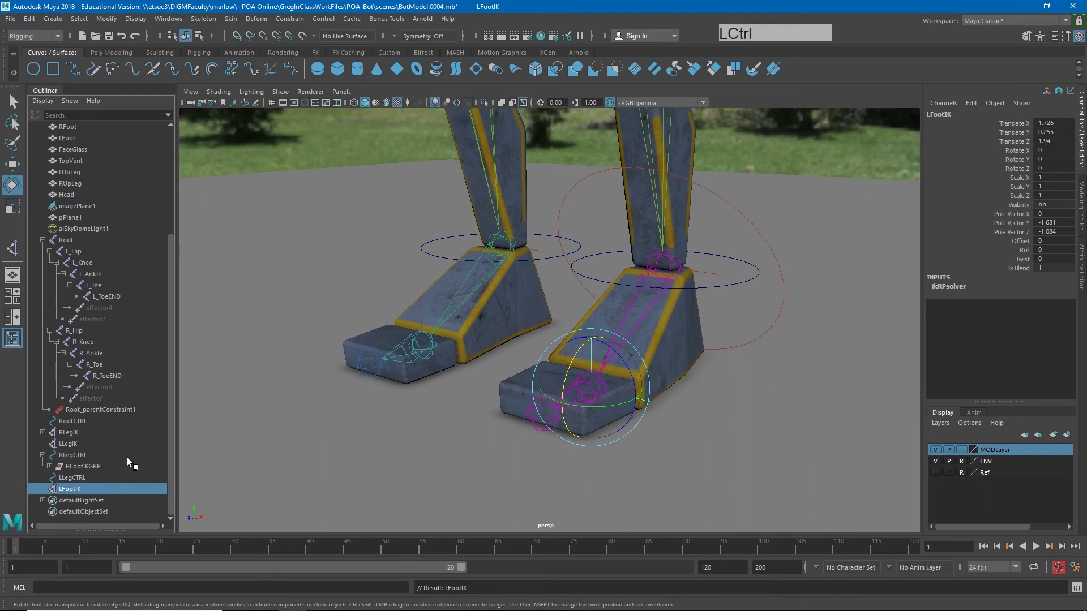
key("ctrl+g")
left_click(42, 491)
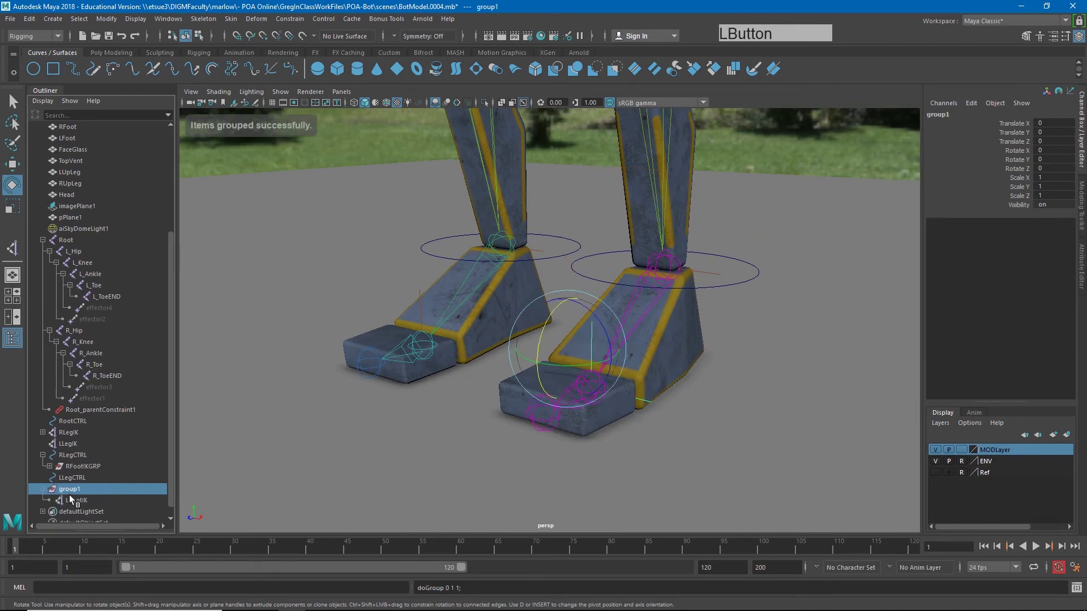
double_click(70, 490)
type("LFootIKGRP")
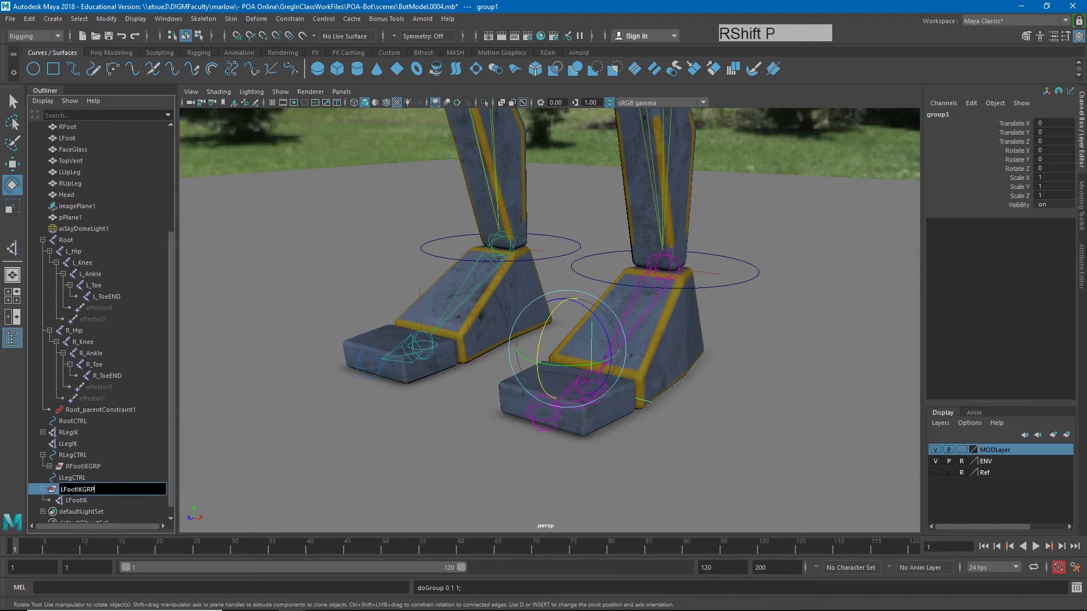
key("Return")
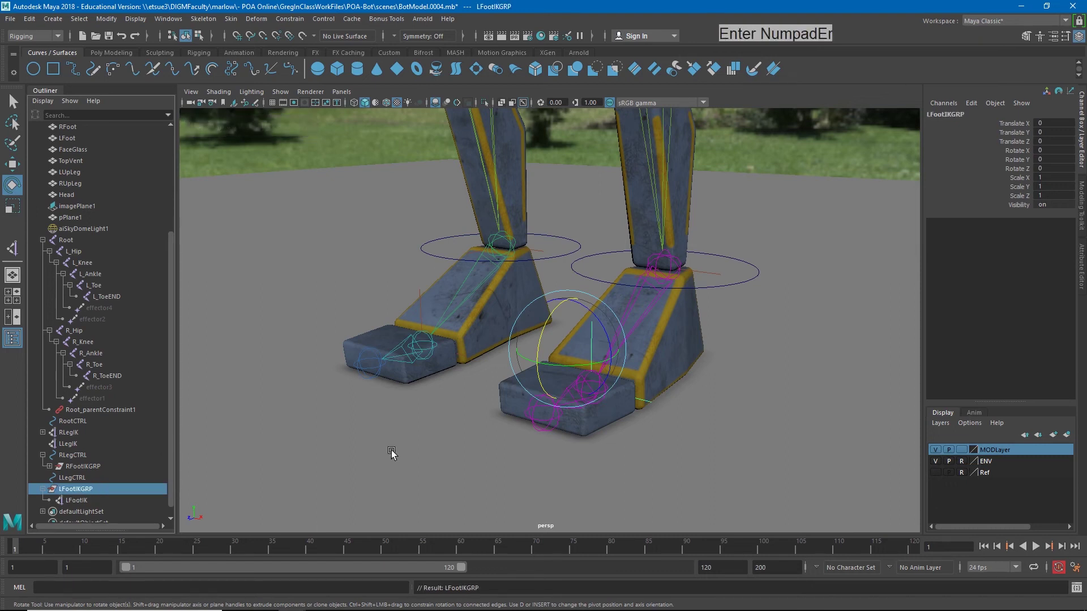
Hide MODLayer and snap LFootIKGRP's pivot onto the left foot's ball joint, then reselect LFootIKGRP.
left_click_drag(577, 391, 553, 372, "alt")
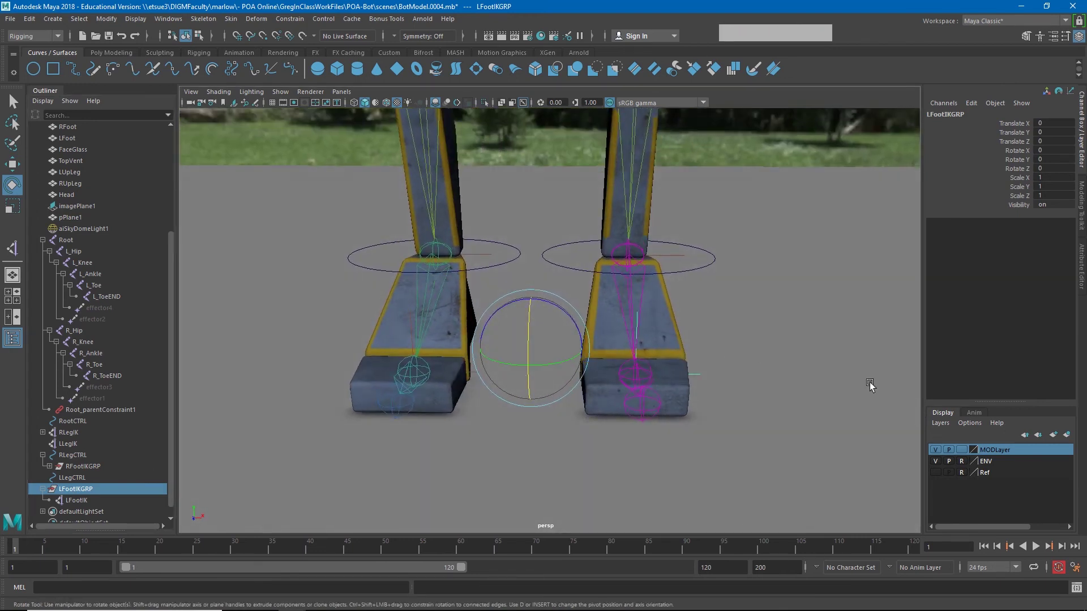
left_click(934, 450)
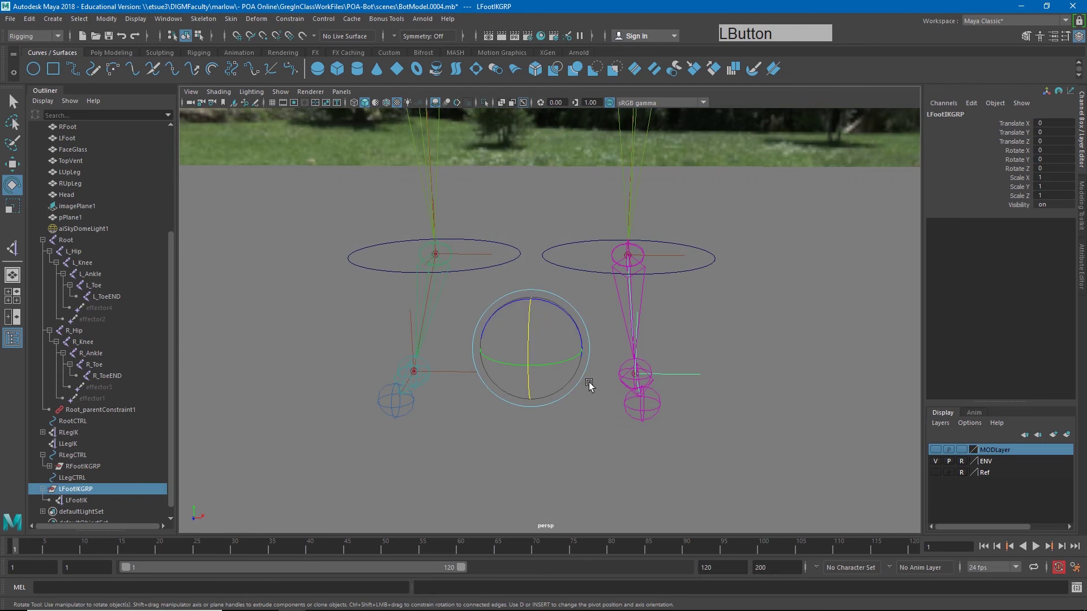
key("d")
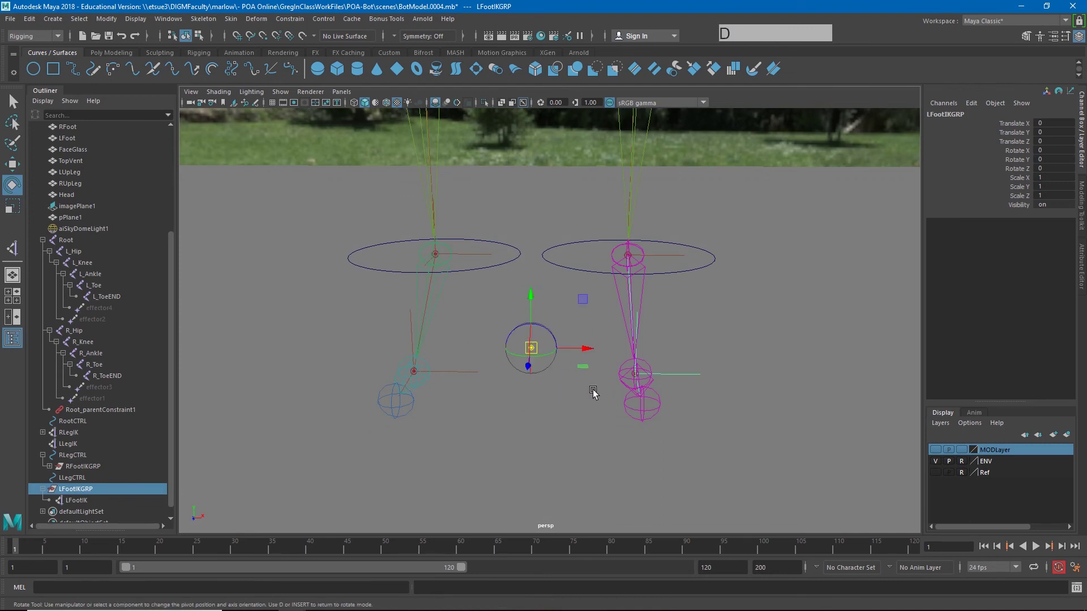
key("v")
left_click_drag(532, 350, 555, 354)
left_click_drag(618, 362, 625, 364)
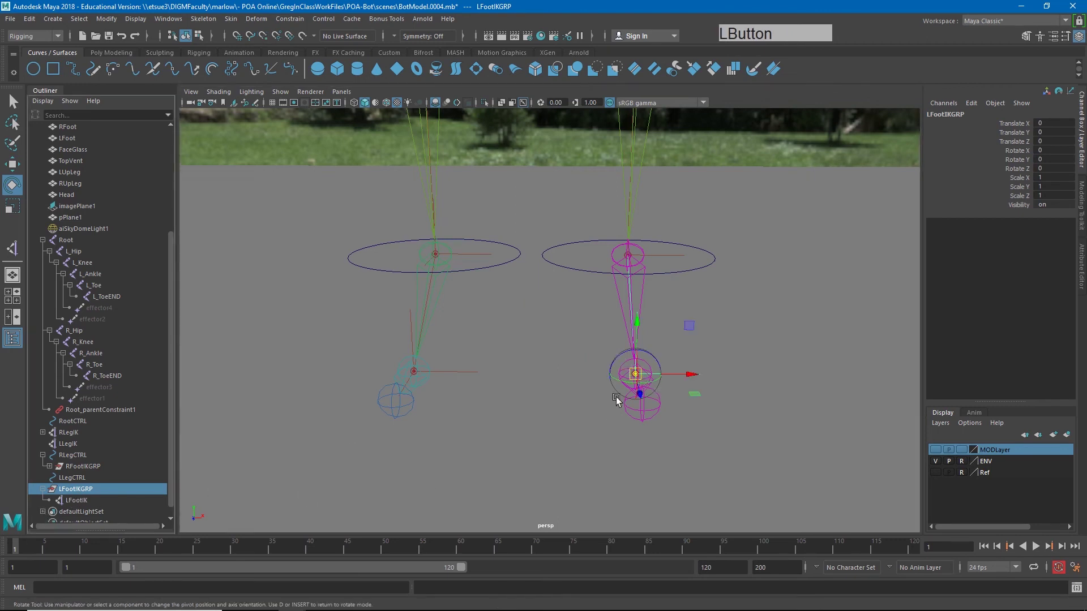
key("e")
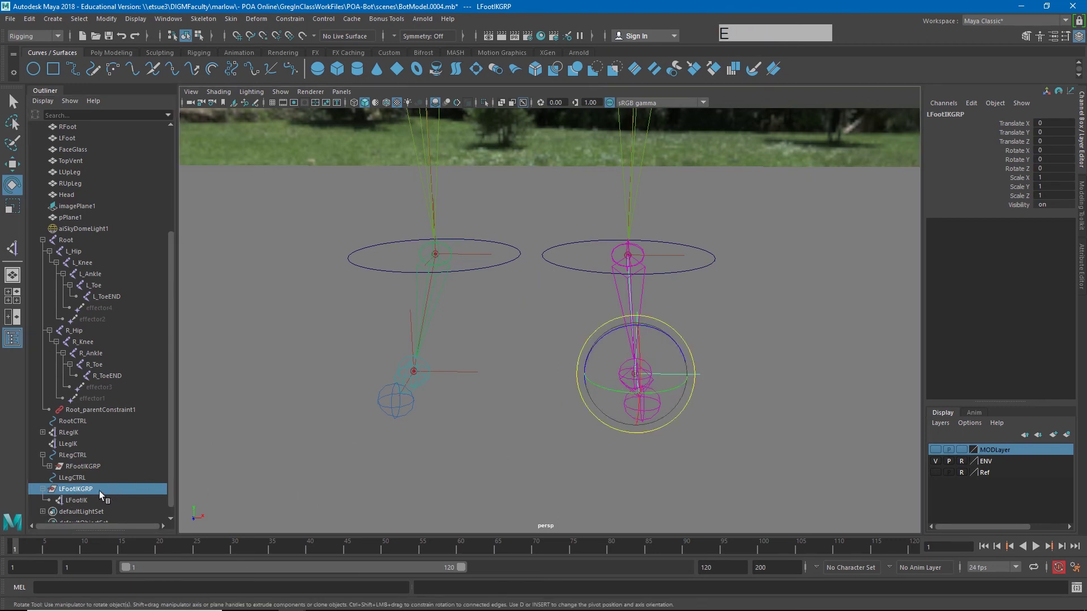
left_click(79, 501)
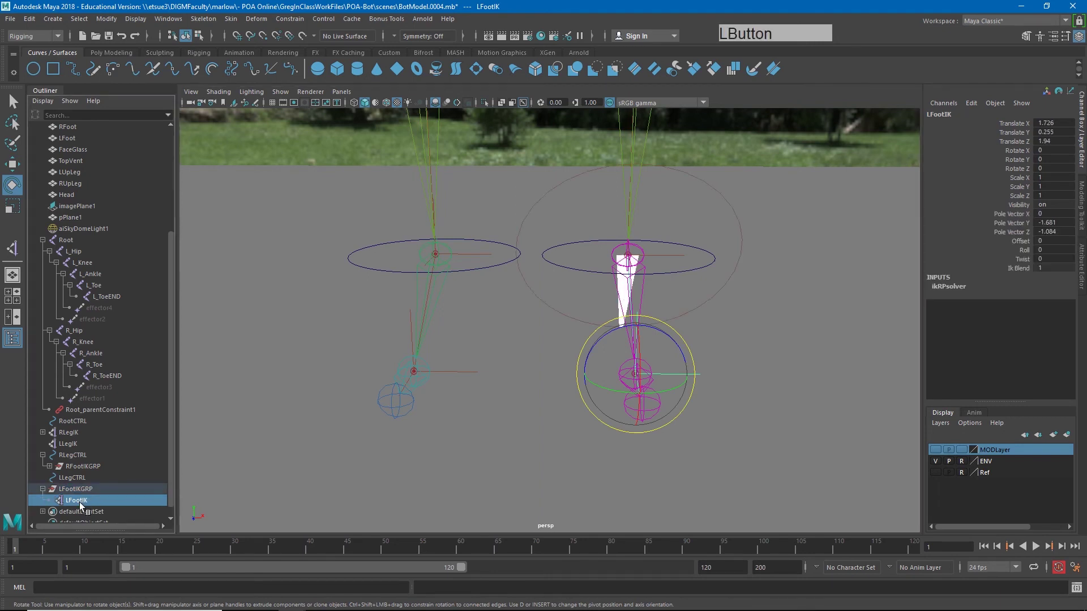
left_click(77, 490)
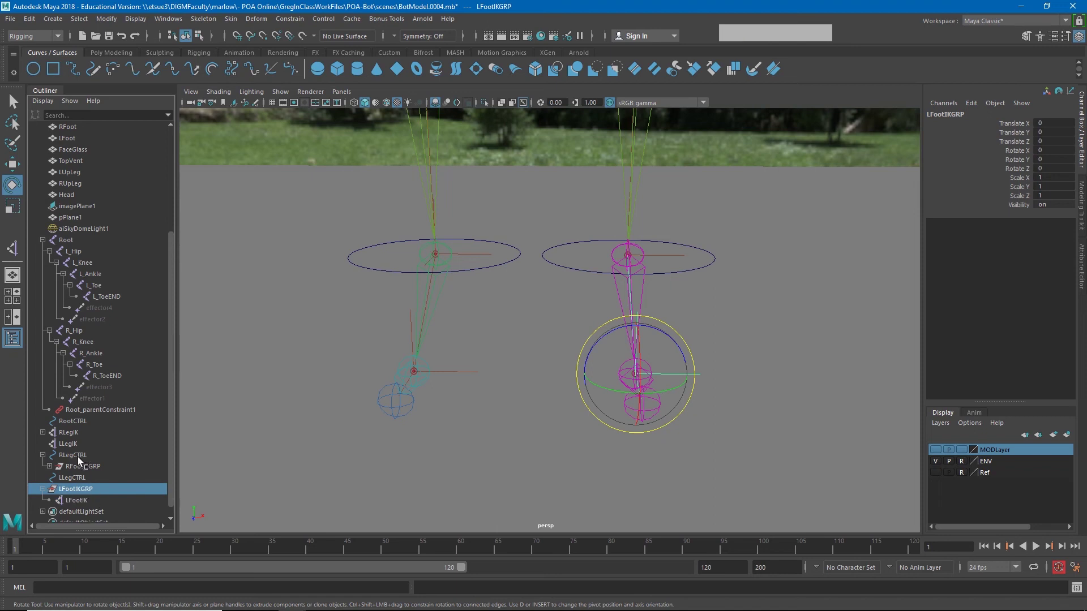
key("ctrl")
Parent-constrain LLegIK to LFootIKGRP, test-rotate the group, and undo the rotation.
left_click(70, 448, "ctrl")
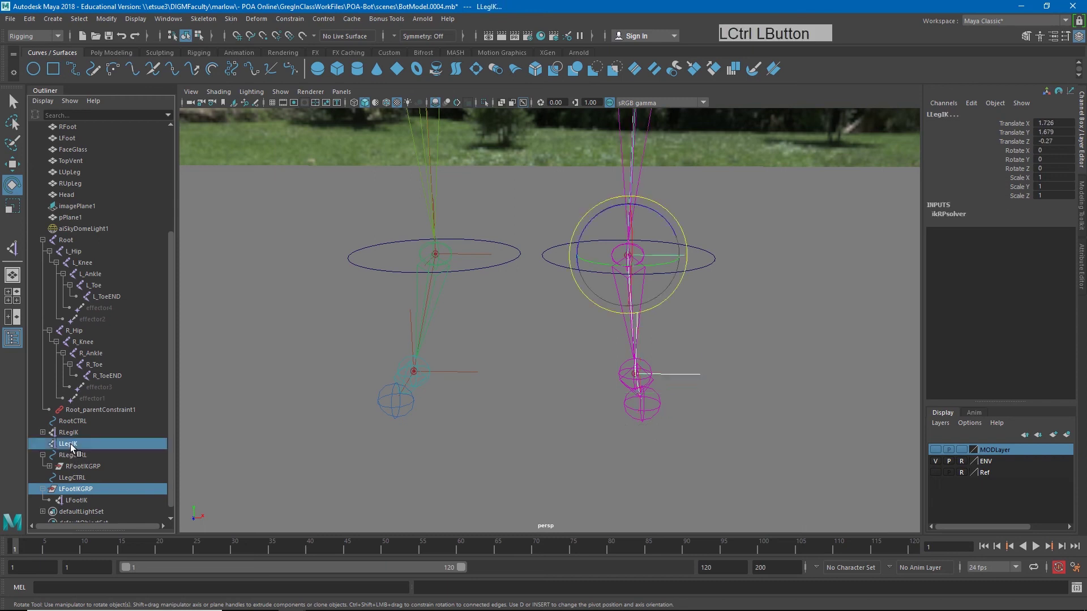
left_click(291, 19)
left_click(302, 48)
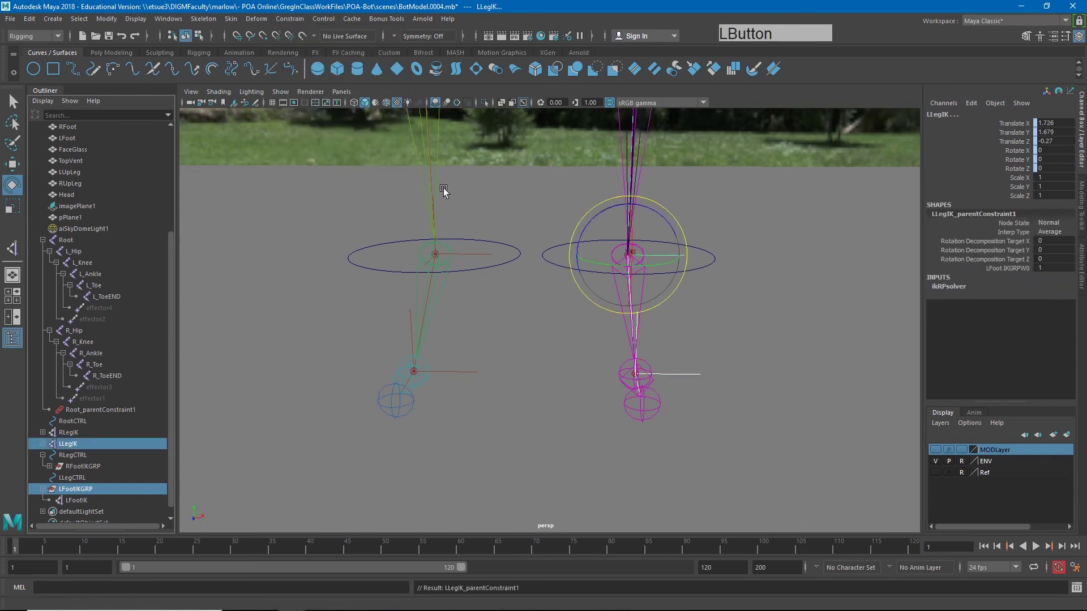
left_click(95, 490)
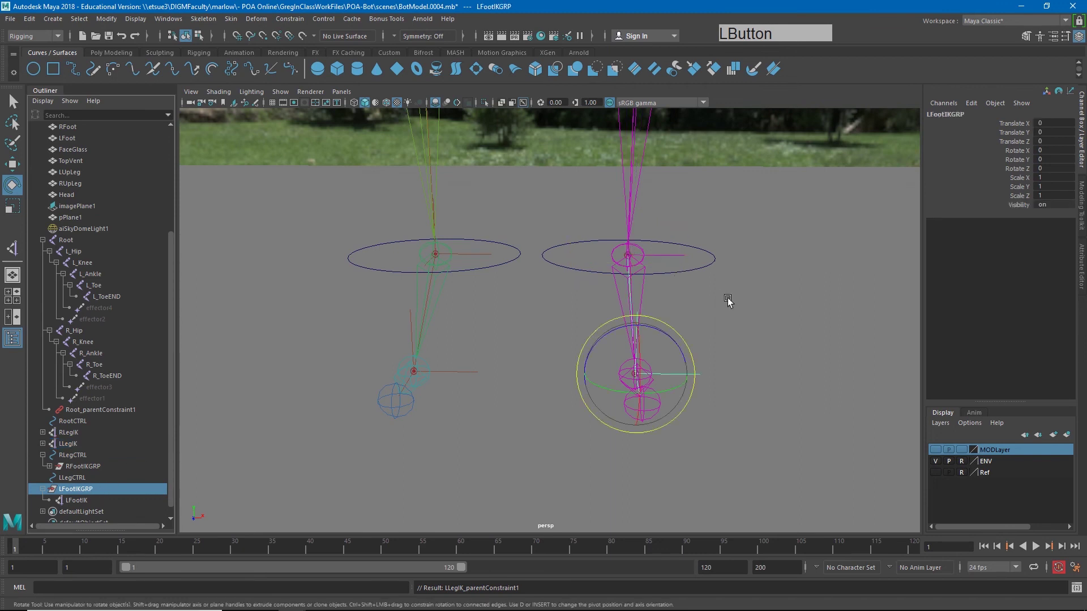
left_click_drag(638, 348, 626, 381)
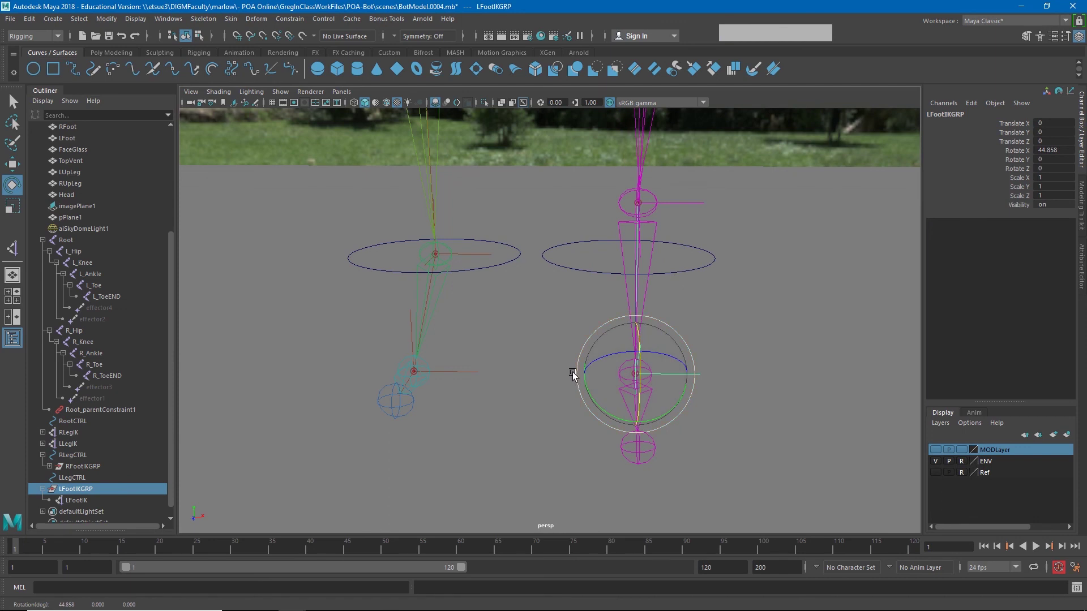
key("ctrl+z")
left_click_drag(546, 375, 648, 383, "alt")
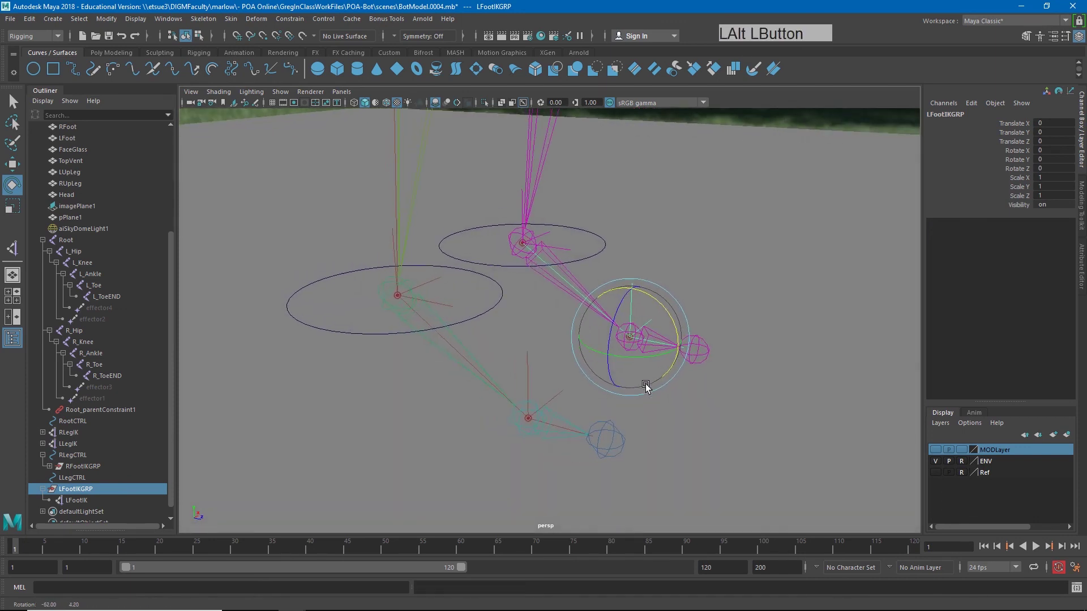
Parent LFootIKGRP under LLegCTRL, test-rotate the control, and turn MODLayer visibility back on.
middle_click(77, 494)
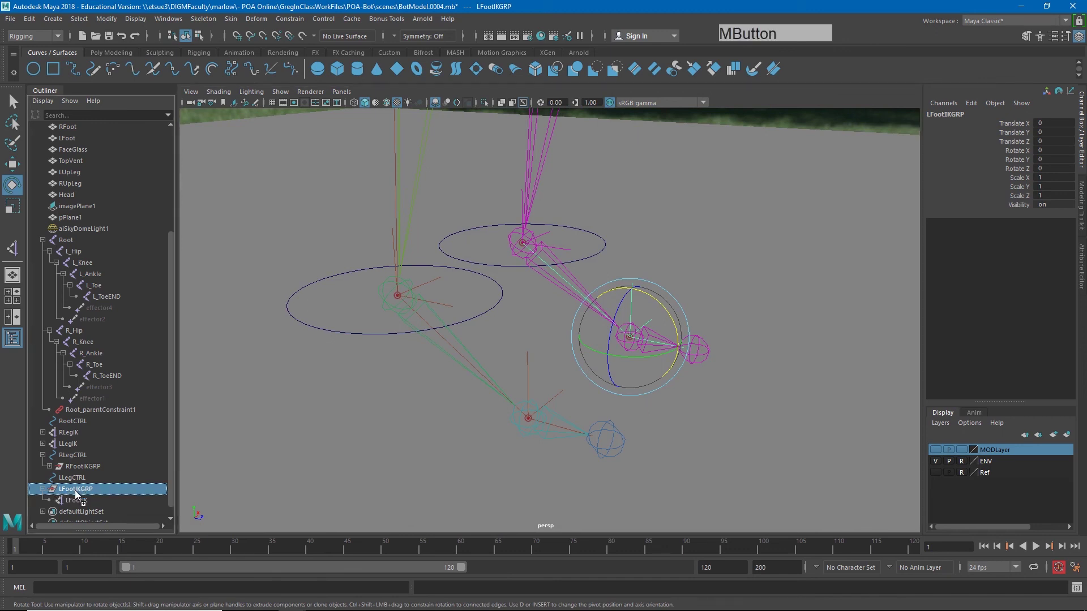
middle_click_drag(76, 493, 78, 482)
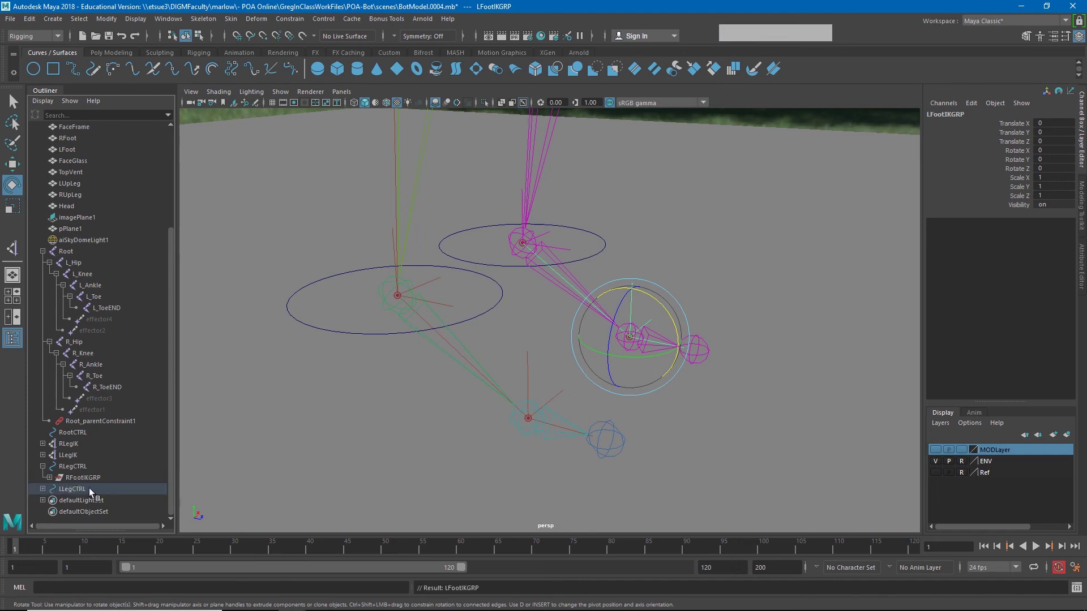
left_click(68, 488)
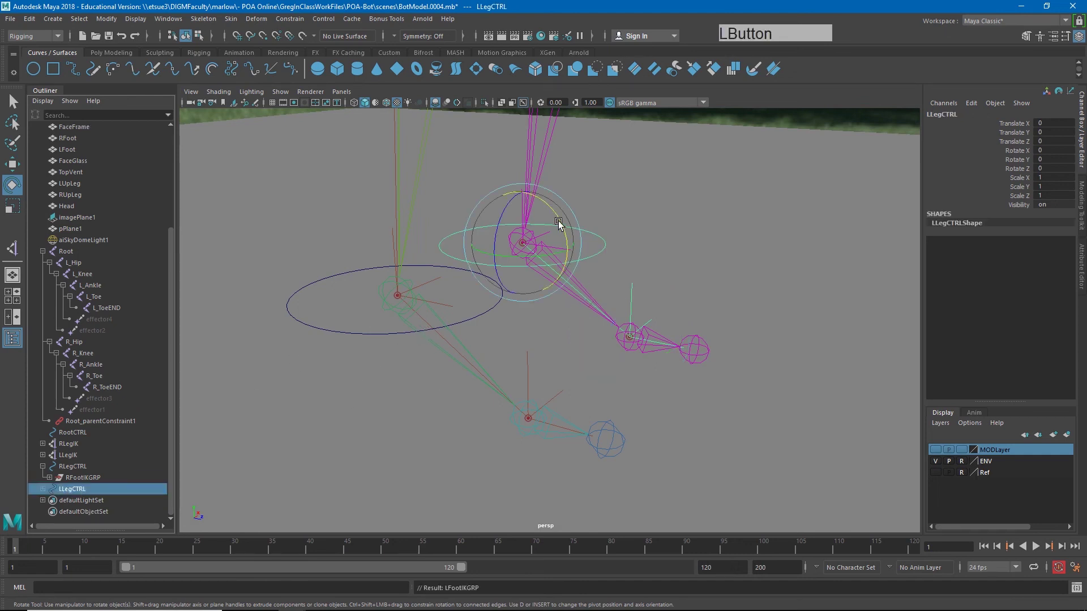
left_click_drag(528, 229, 869, 381)
key("ctrl+z")
left_click(935, 450)
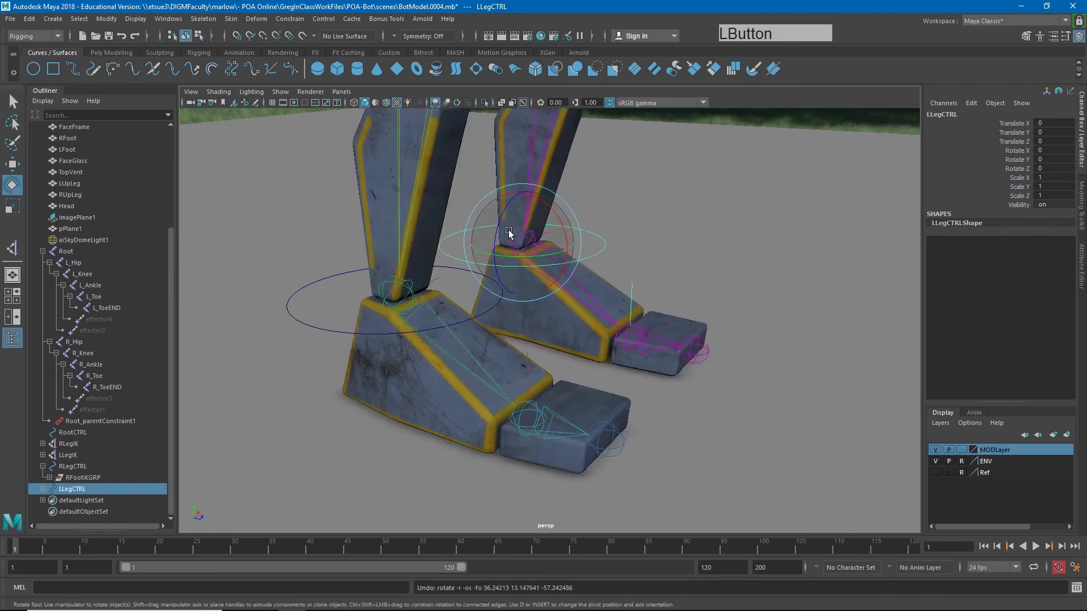
mouse_move(509, 232)
left_mouse_down()
mouse_move(503, 213)
mouse_move(515, 216)
left_mouse_up()
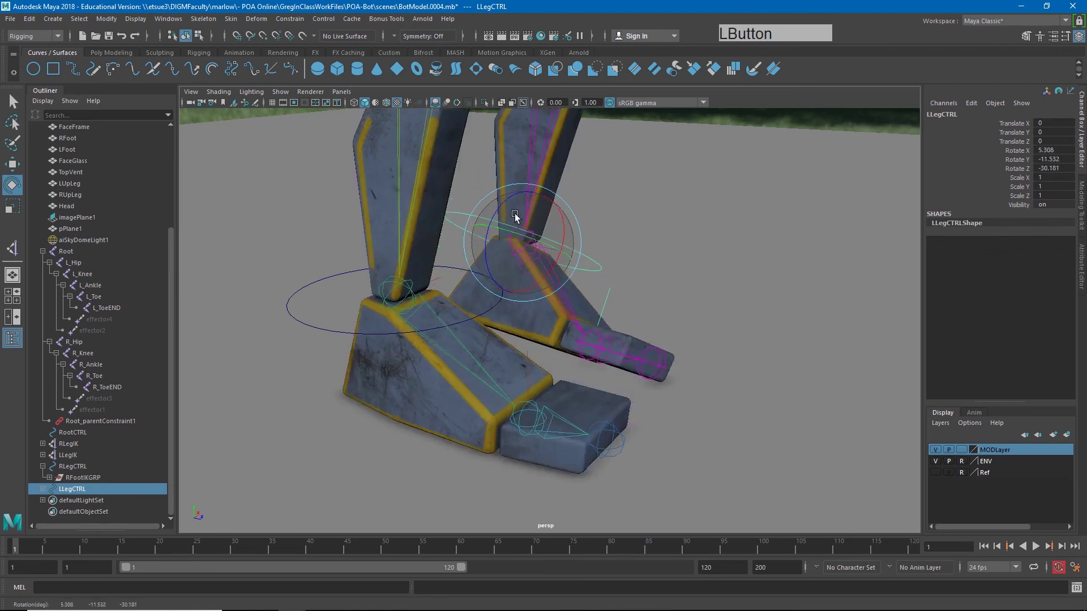
Test LFootIKGRP by swiveling and tilting it on the ball pivot, undoing each rotation.
left_click(43, 488)
left_click(82, 501)
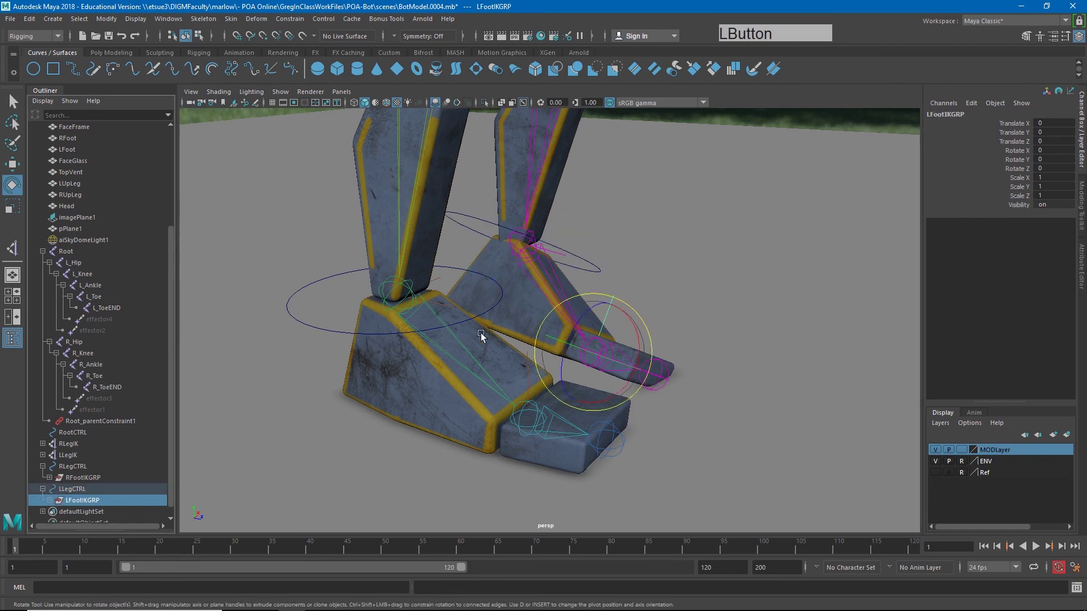
middle_click_drag(480, 336, 522, 280)
key("ctrl+z")
left_click_drag(634, 330, 636, 365)
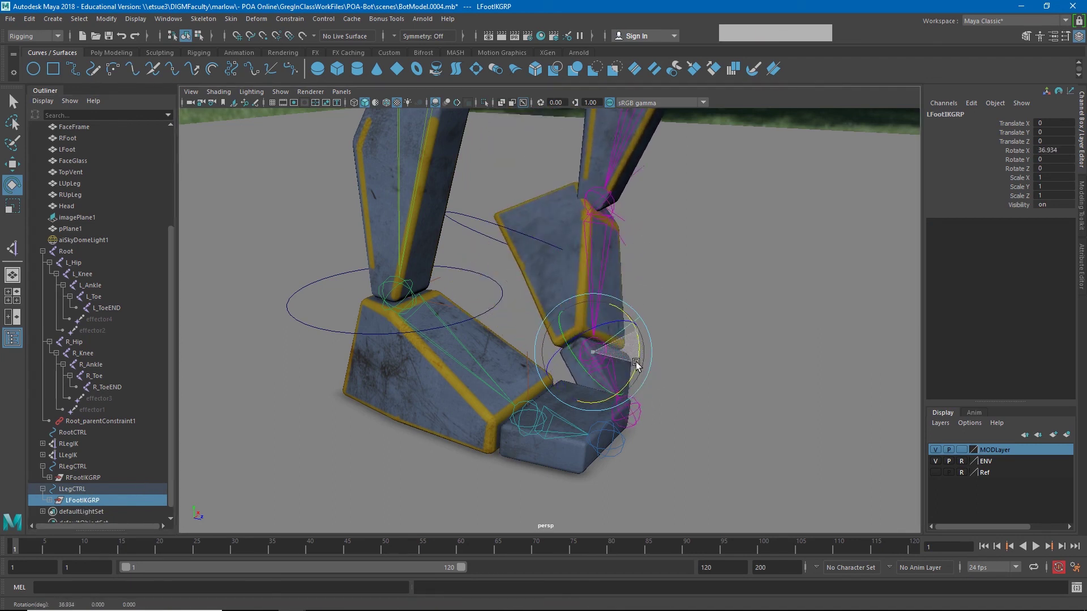
key("ctrl+z")
key("ctrl+z")
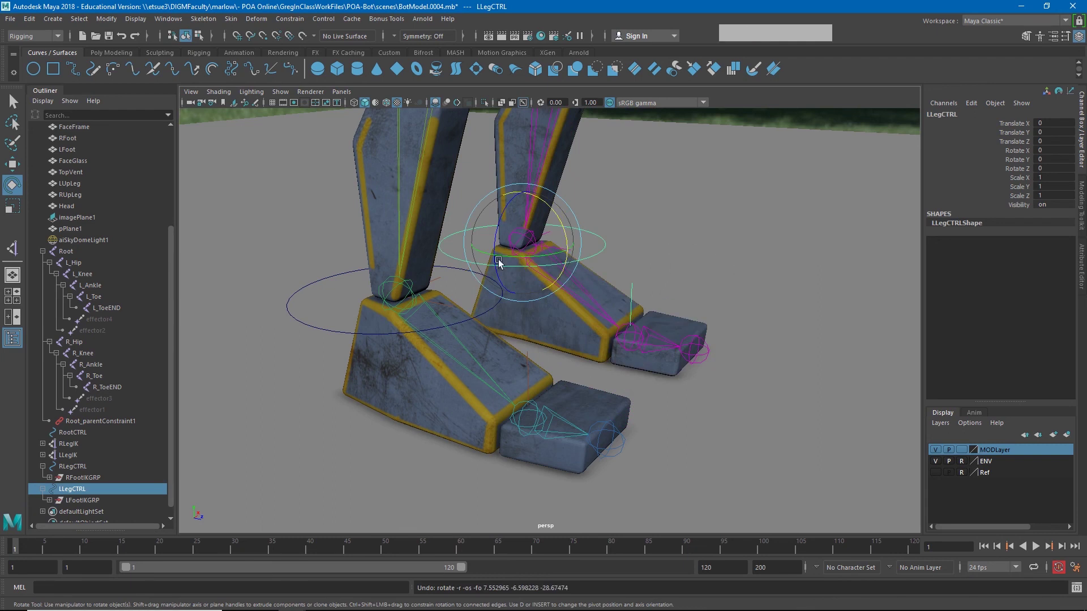
left_click_drag(703, 357, 646, 307, "alt")
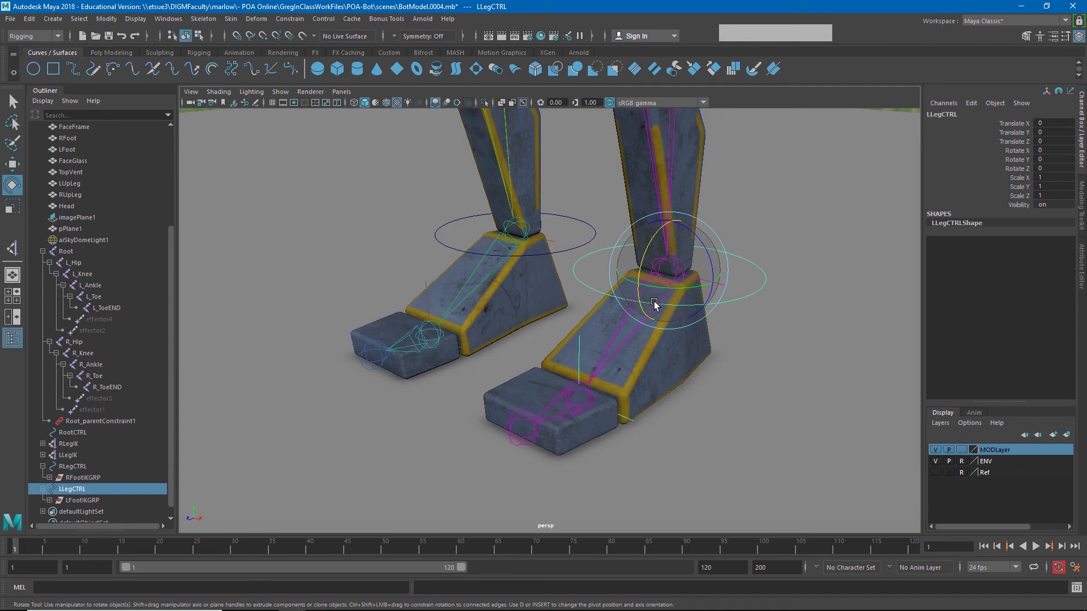